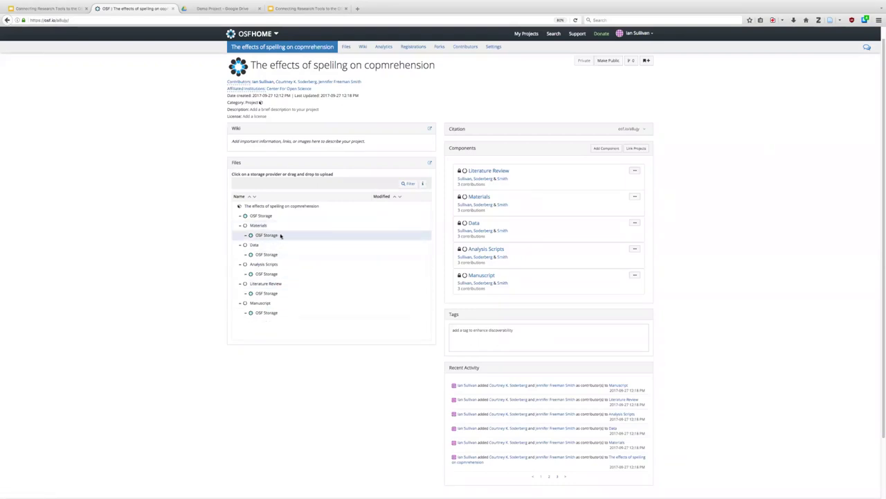
Upload Questionnaire.docx and Data Dictionary.docx to the OSF Storage of the Materials component.
click(280, 236)
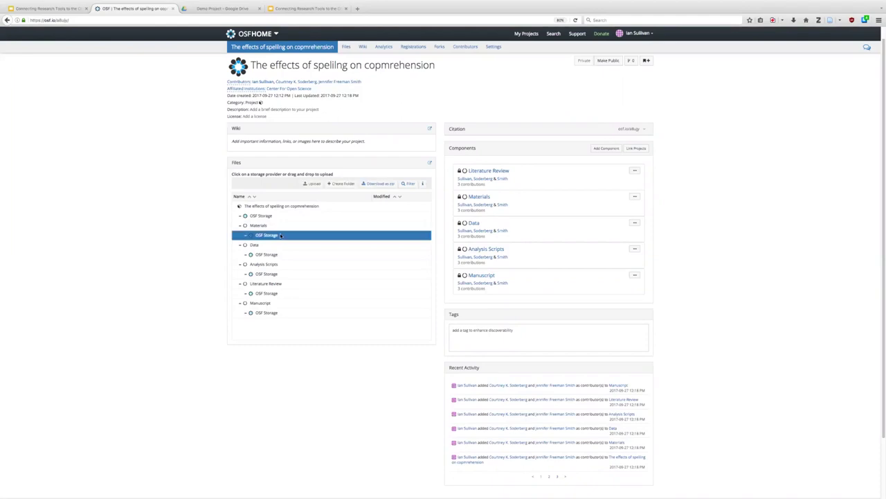
click(313, 184)
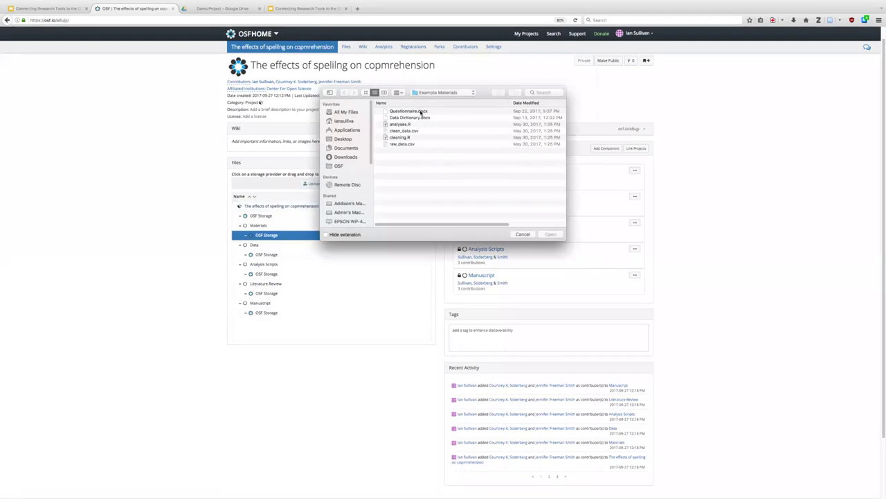
click(421, 111)
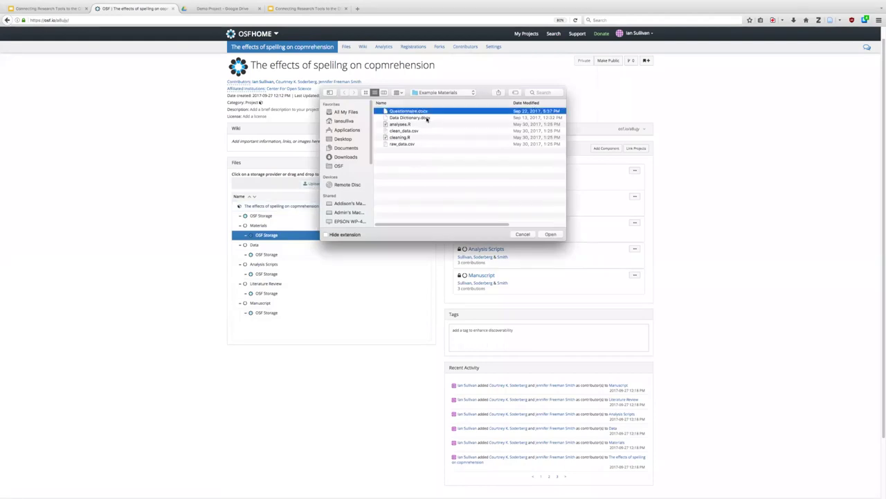
shift+click(427, 117)
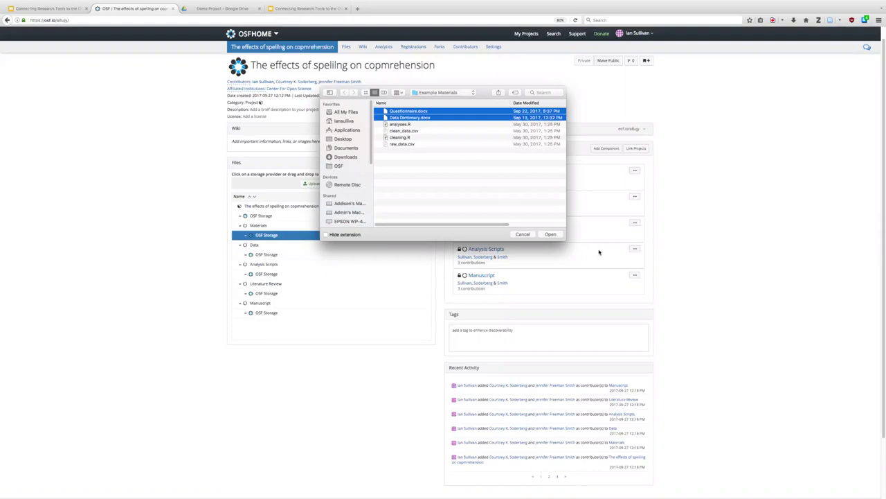
click(547, 235)
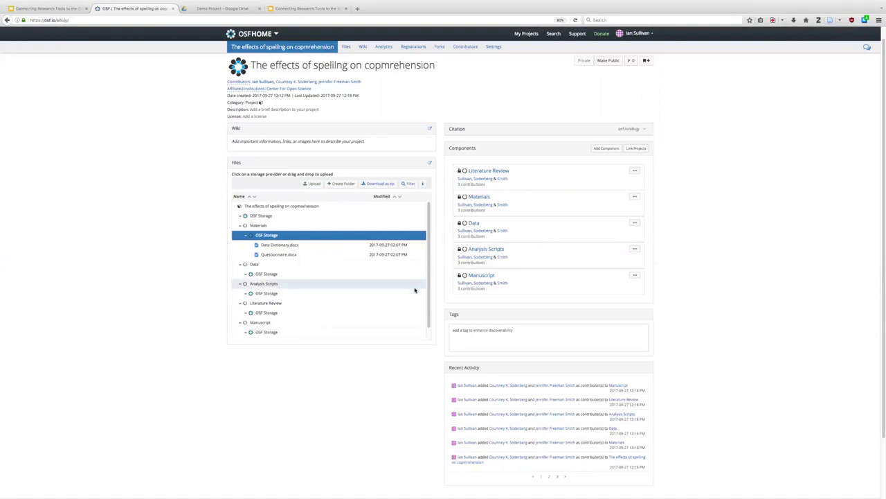
scroll(415, 290, down, 1)
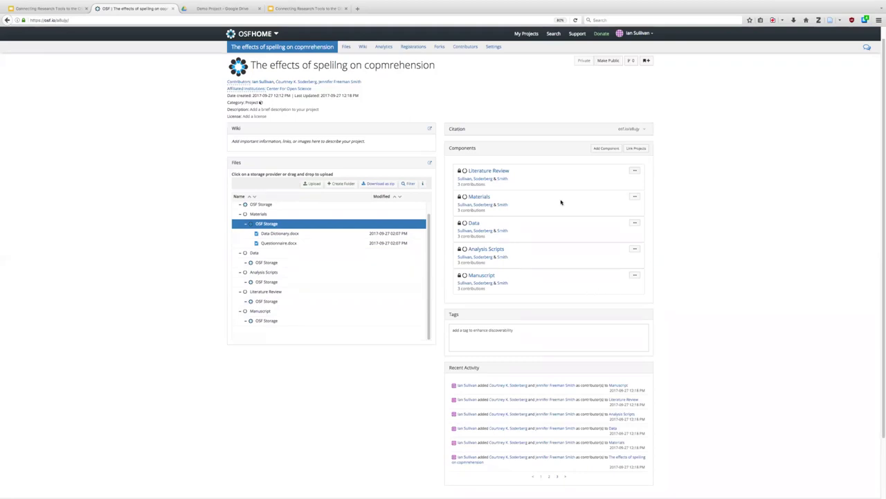
Open the settings of the Analysis Scripts component.
key(ctrl+plus)
key(ctrl+plus)
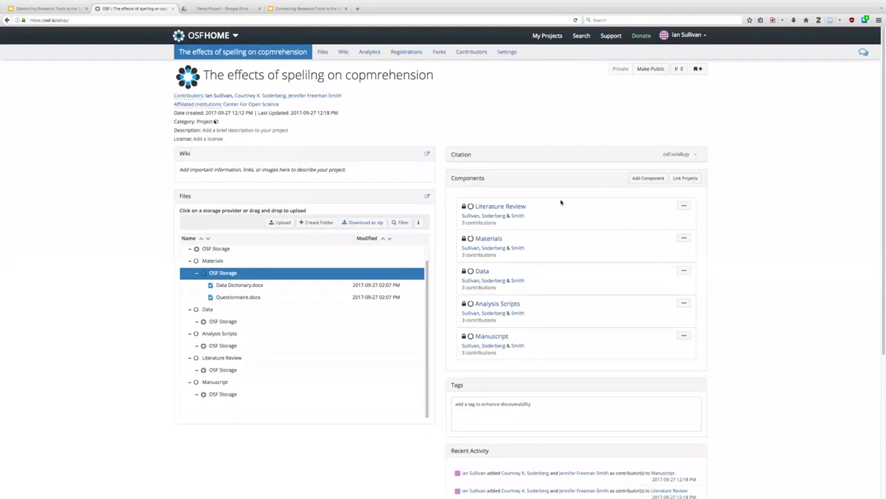
key(ctrl+plus)
key(ctrl+plus)
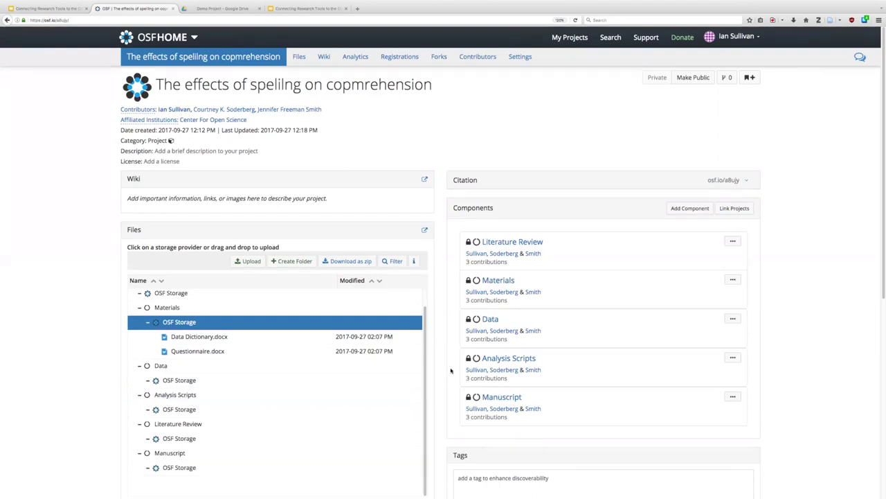
click(489, 358)
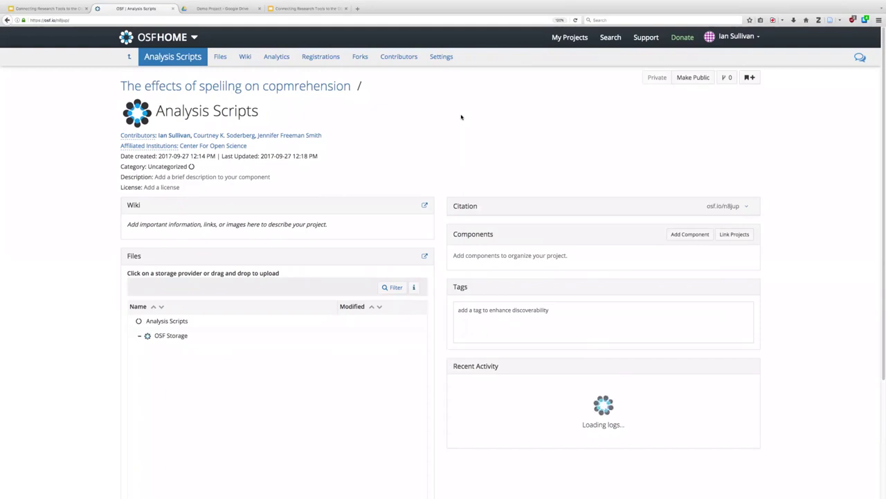
click(446, 62)
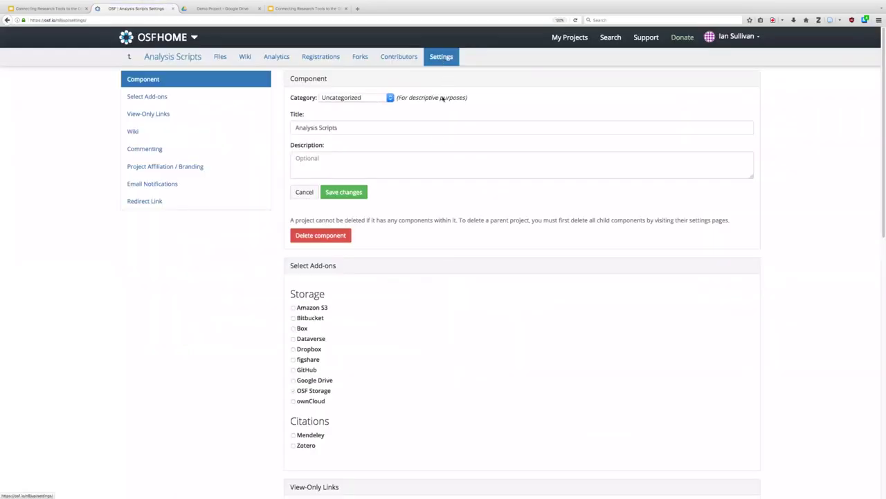
Enable the GitHub storage add-on for the component, accepting its terms, and import the GitHub account from the profile.
scroll(389, 275, down, 1)
scroll(389, 275, down, 3)
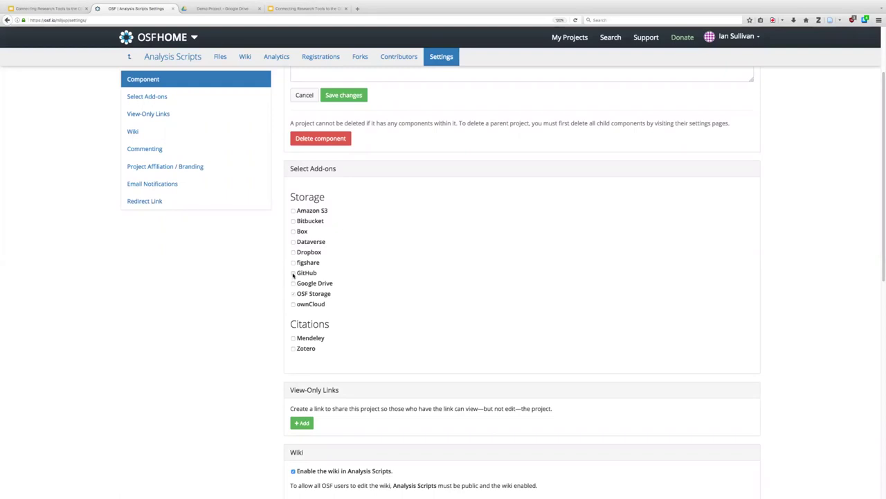
click(293, 273)
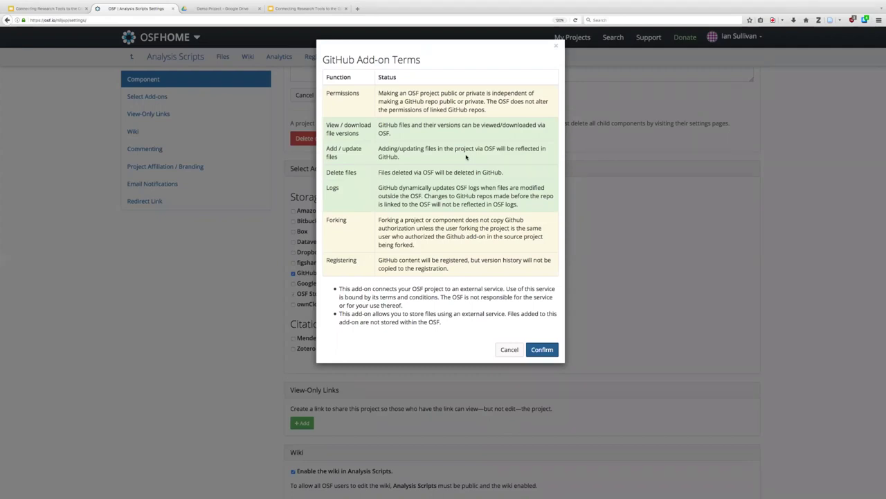
click(542, 347)
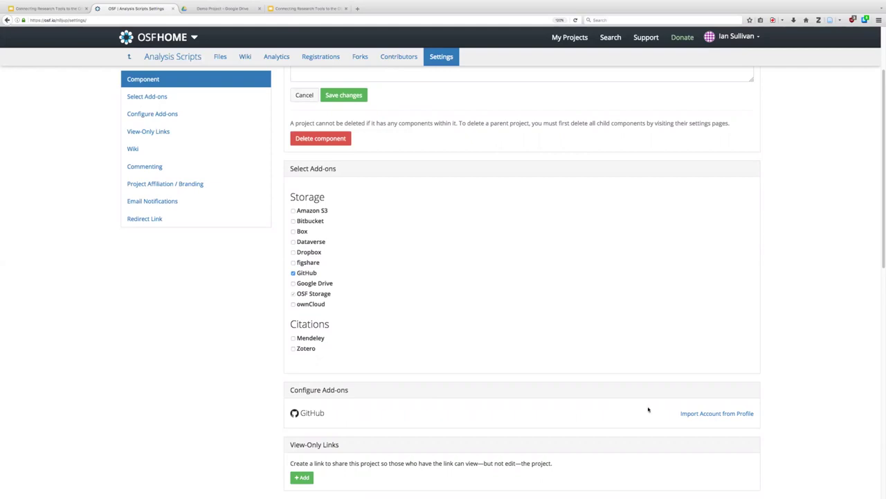
click(705, 414)
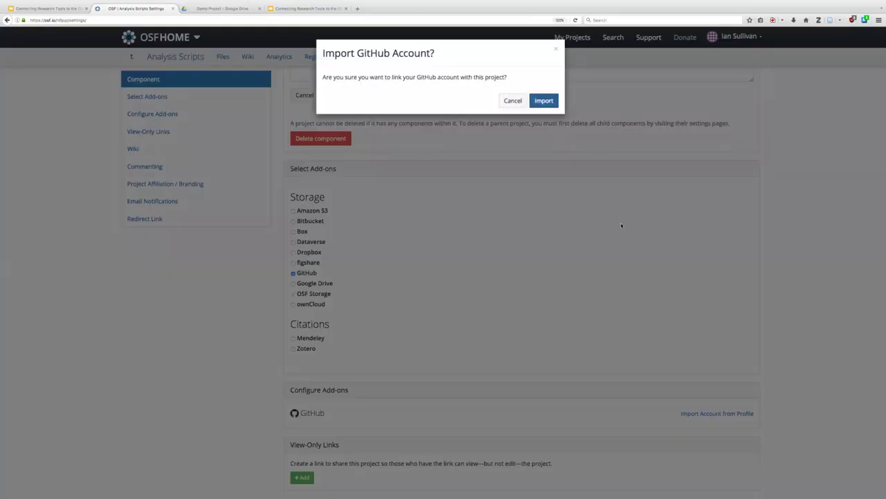
click(543, 101)
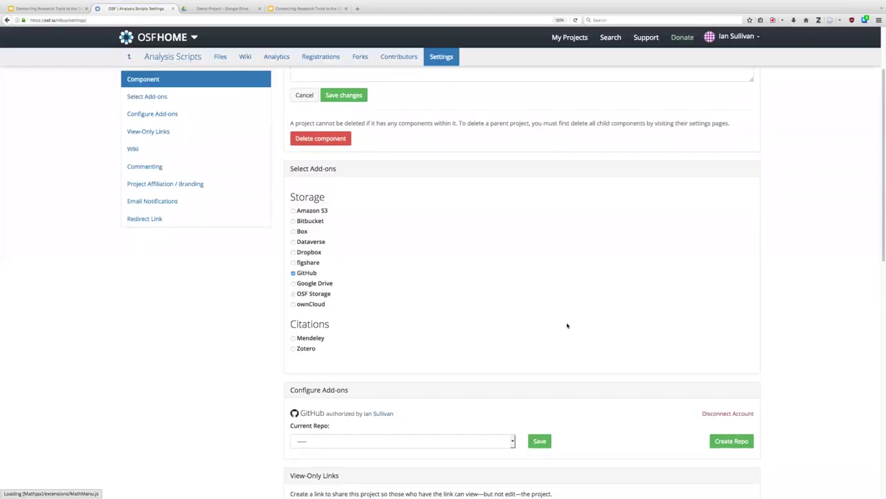
Set the GitHub add-on's current repo to wikey / demo and save the add-on configuration.
scroll(568, 329, down, 2)
scroll(567, 328, down, 2)
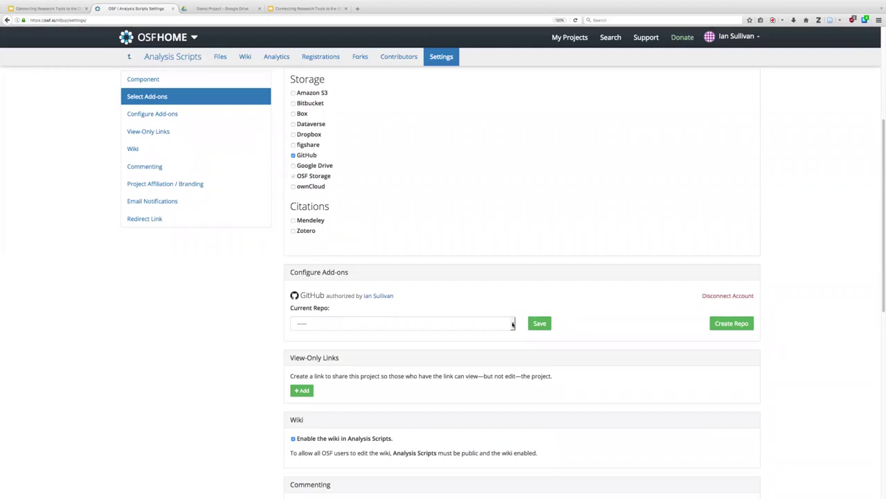
click(512, 324)
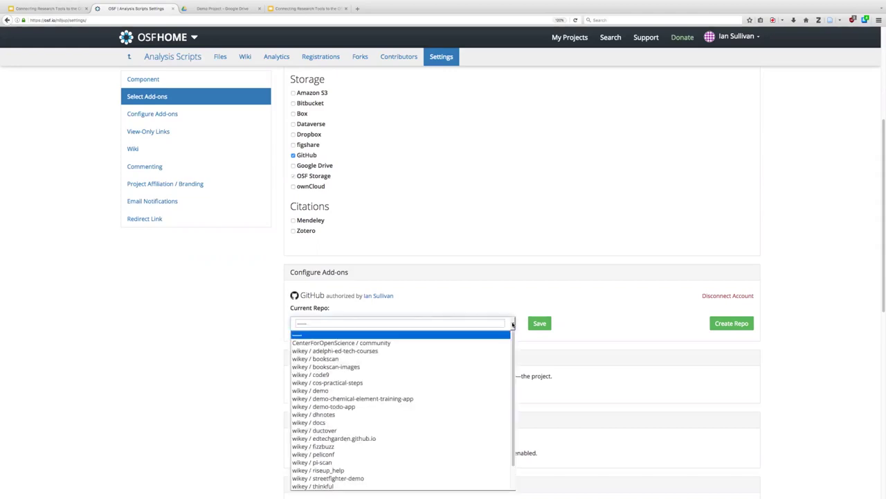
click(513, 324)
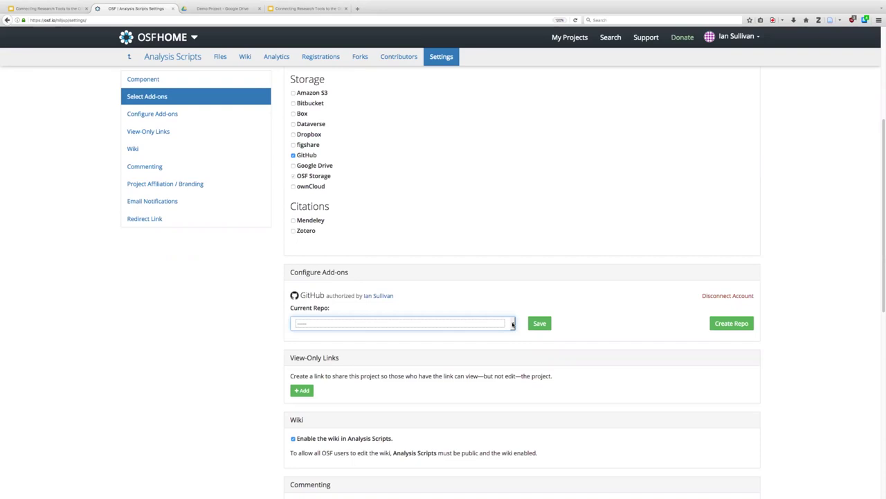
click(513, 324)
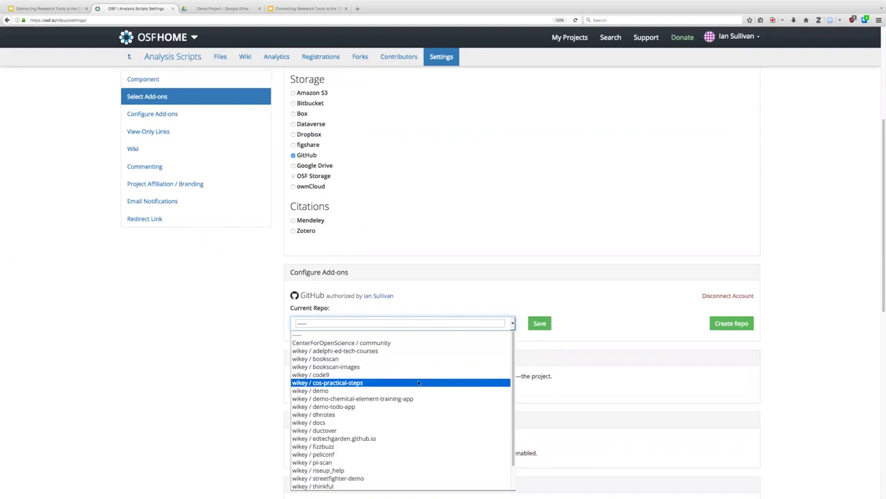
click(393, 390)
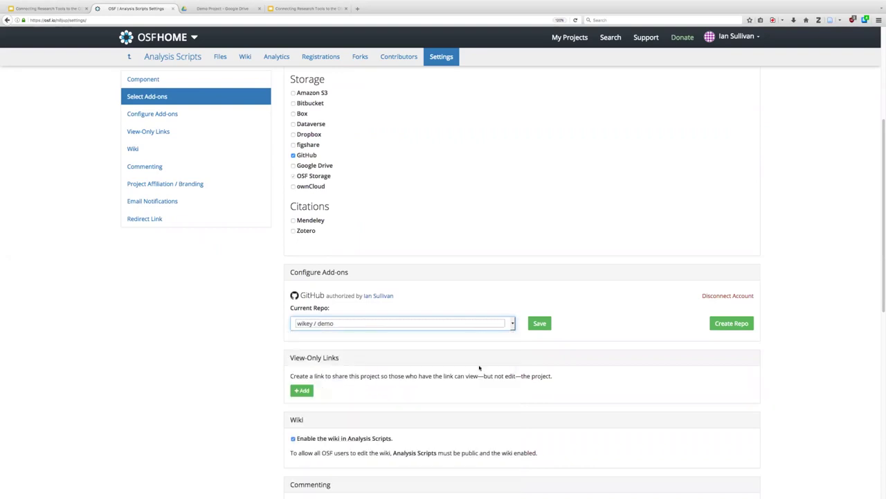
click(512, 323)
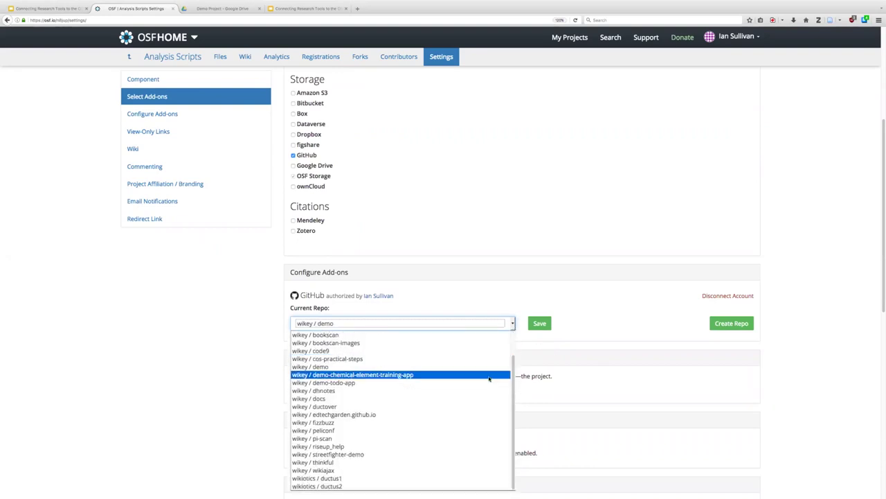
scroll(450, 378, up, 2)
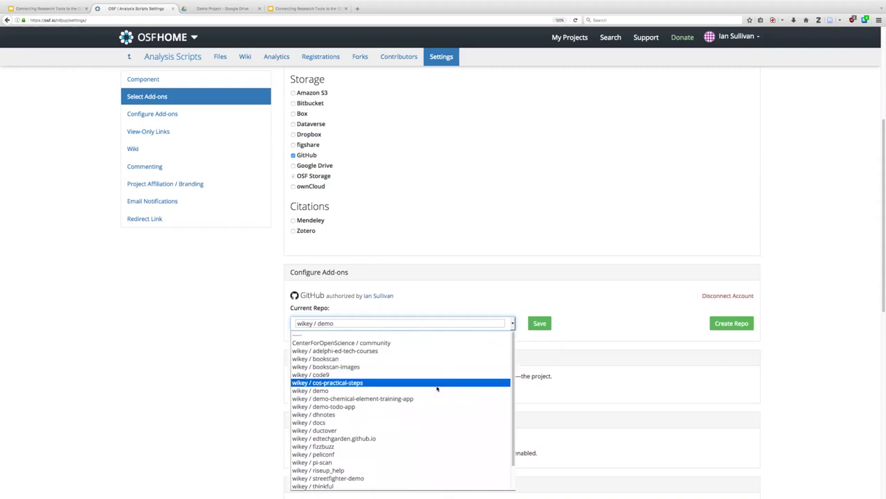
click(437, 390)
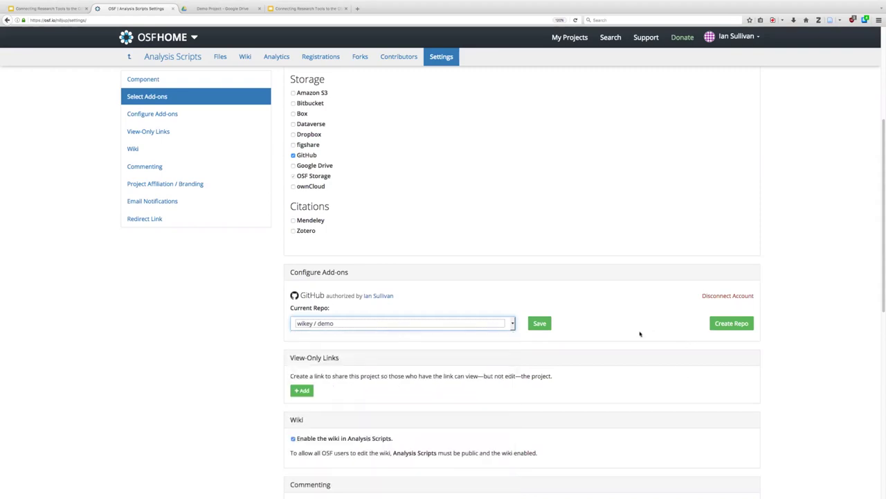
click(541, 326)
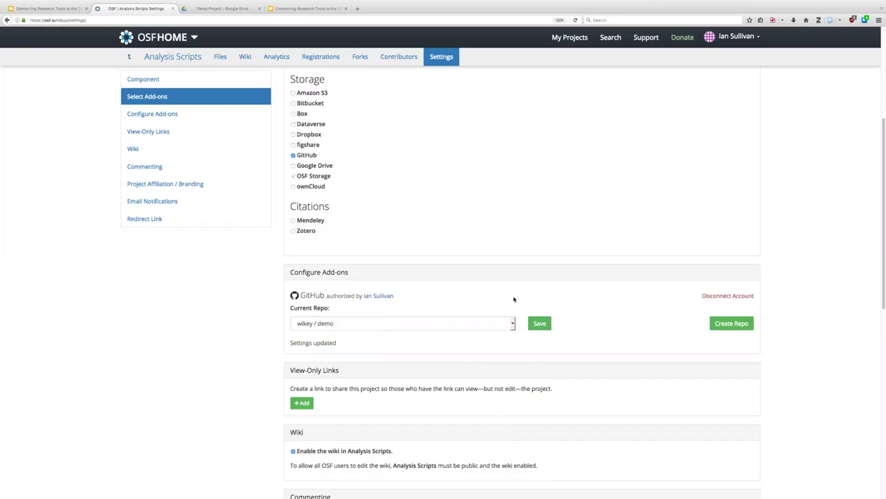
Open analyses.R from the linked GitHub repo in the Analysis Scripts component and select the file page's web address.
scroll(514, 300, up, 3)
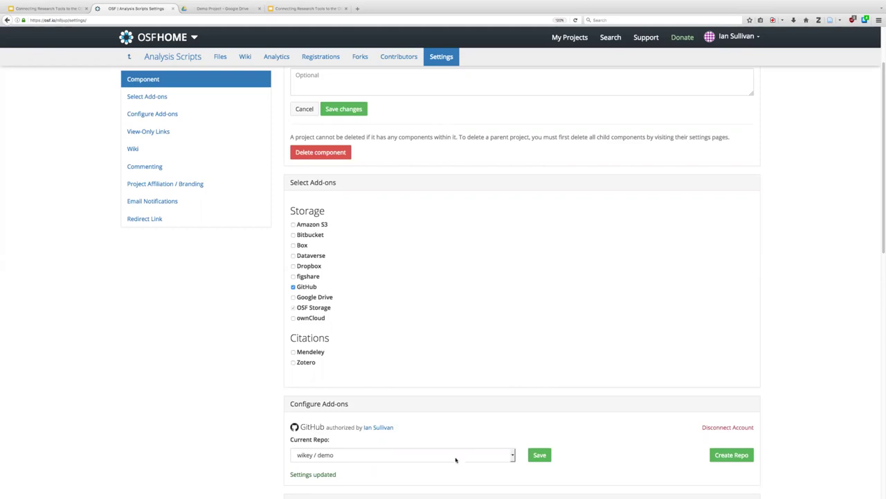
scroll(315, 464, down, 5)
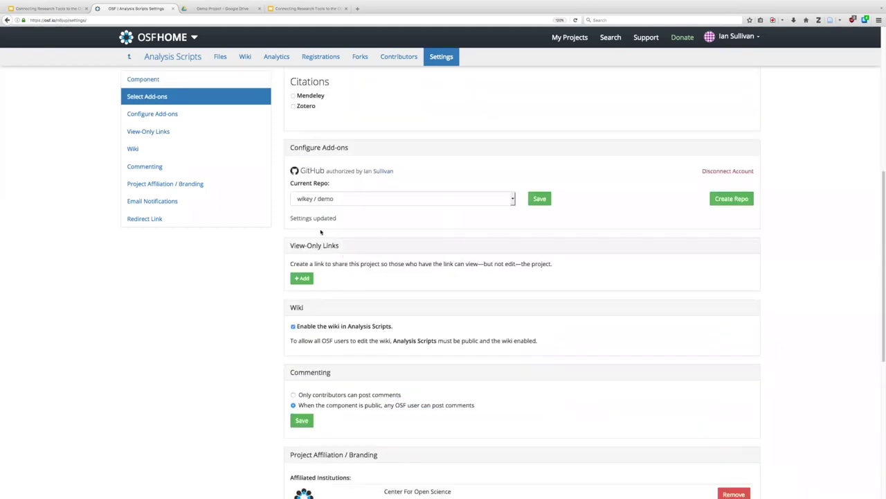
click(190, 58)
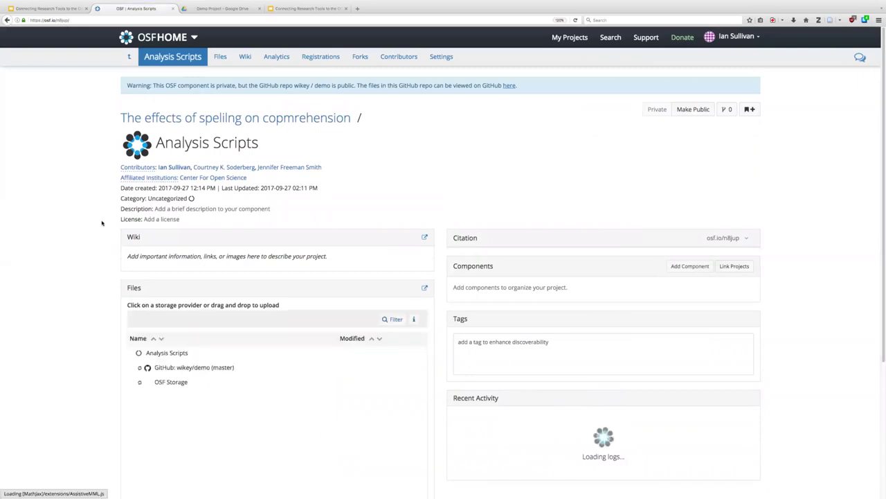
scroll(131, 332, down, 1)
click(157, 347)
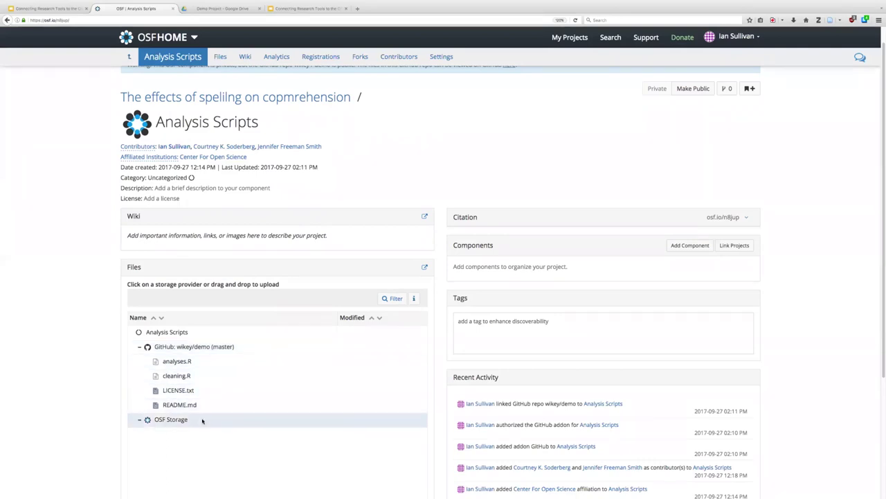
click(176, 362)
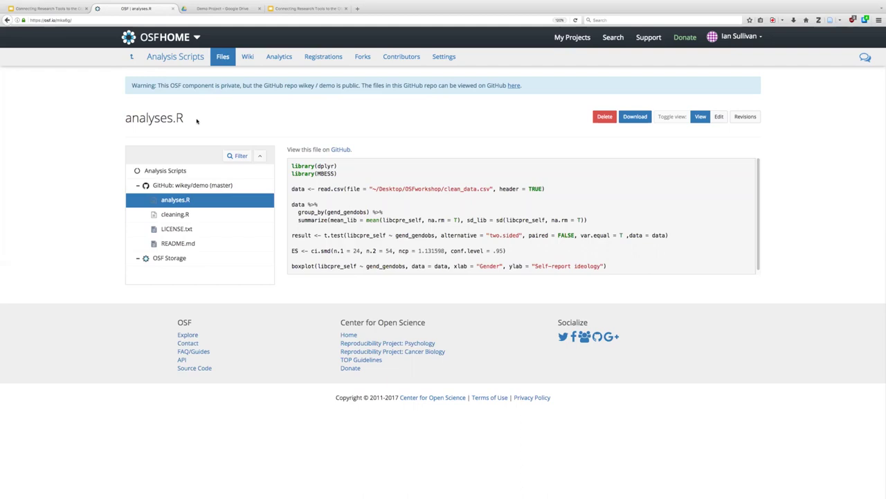
double_click(67, 20)
click(68, 21)
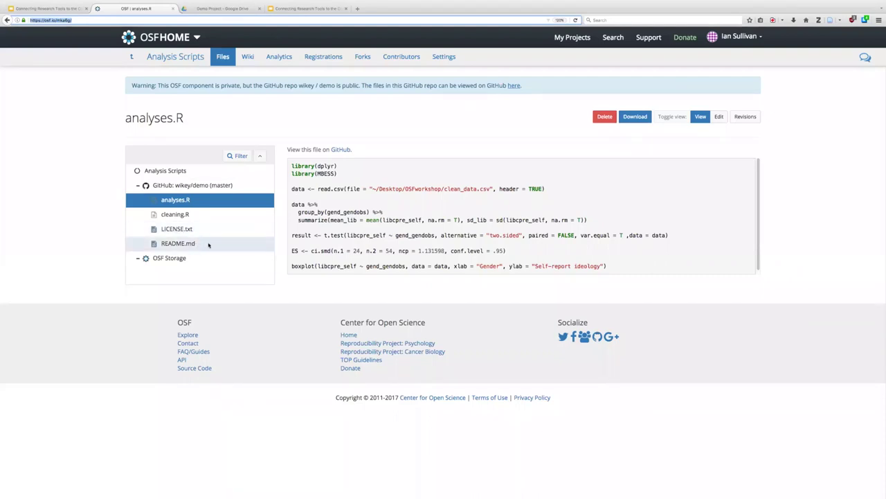
Add the comment "# loading required libraries" above the library lines in analyses.R and save the file.
click(718, 117)
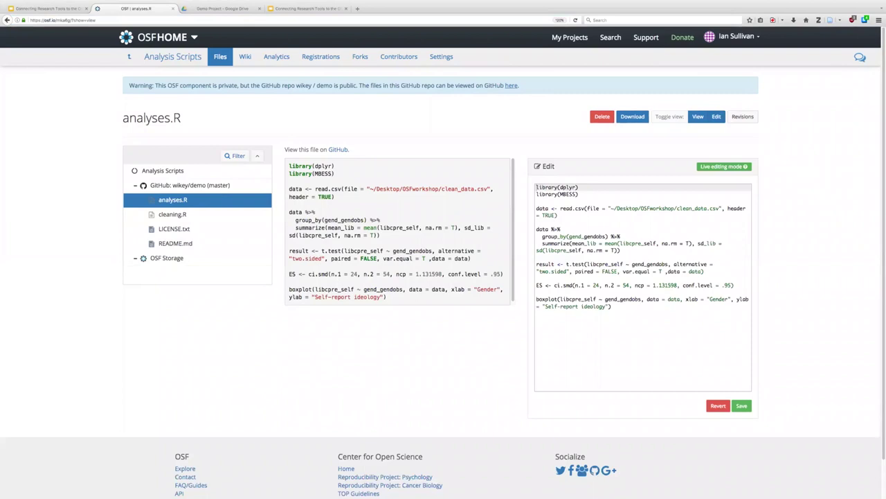
key(Left)
key(Left)
key(Left)
key(Left)
key(Left)
key(Left)
key(Return)
click(537, 187)
text(# loa)
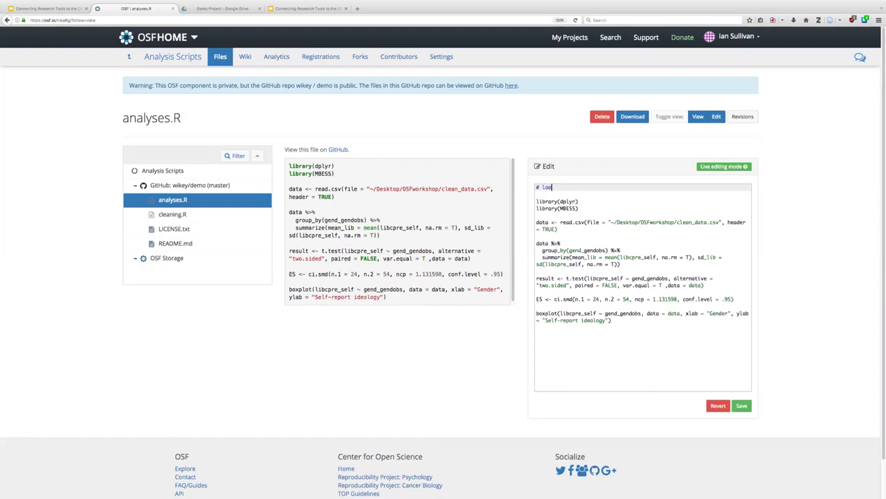
text(ding required libraries)
click(742, 407)
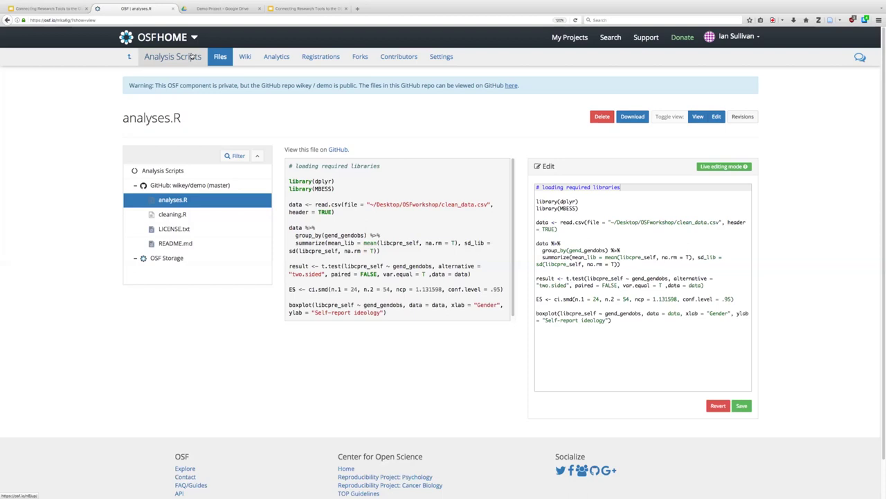
Return through the Analysis Scripts overview to the parent project "The effects of spelilng on copmrehension".
click(153, 58)
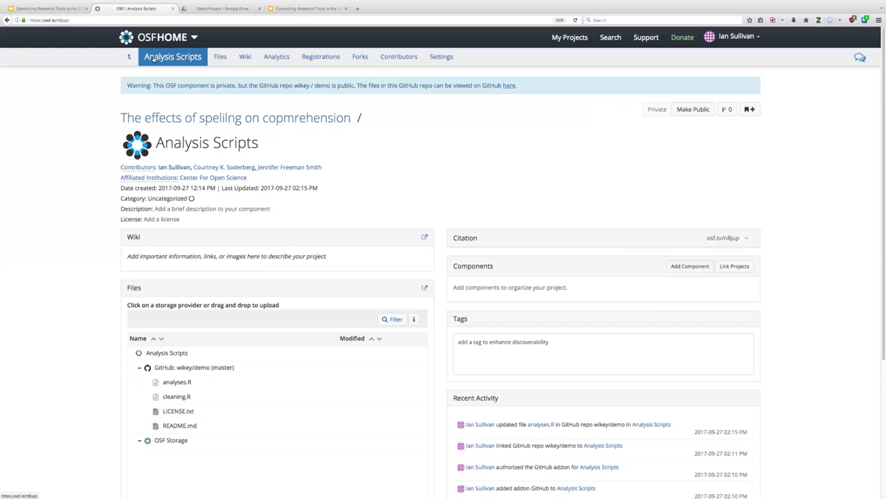
click(130, 59)
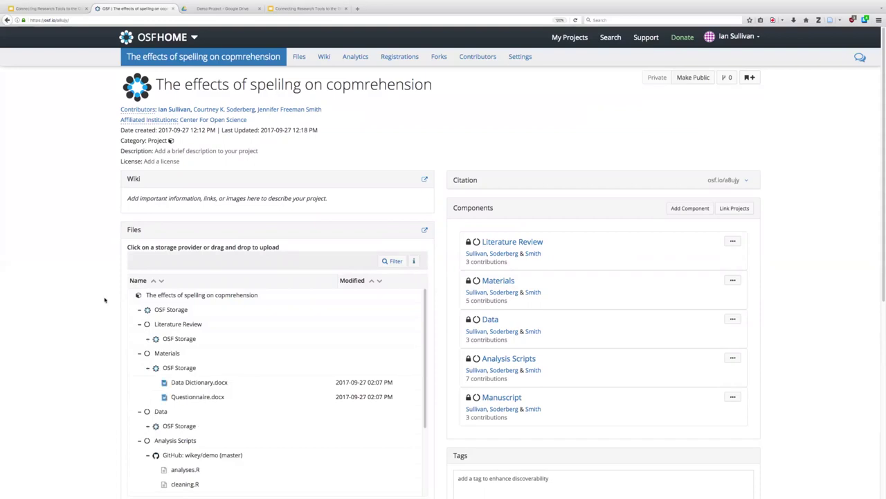
Enable the Google Drive add-on in the Manuscript component's settings and accept its add-on terms.
scroll(105, 299, down, 1)
scroll(106, 301, down, 1)
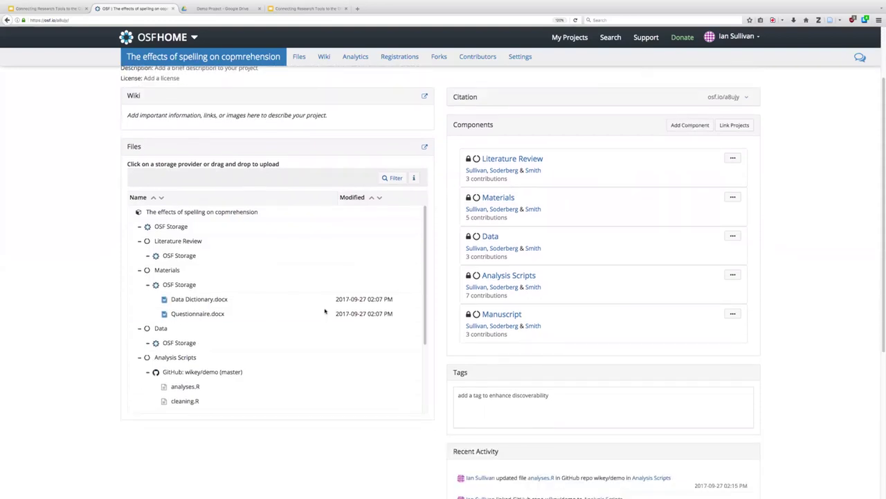
scroll(293, 317, down, 3)
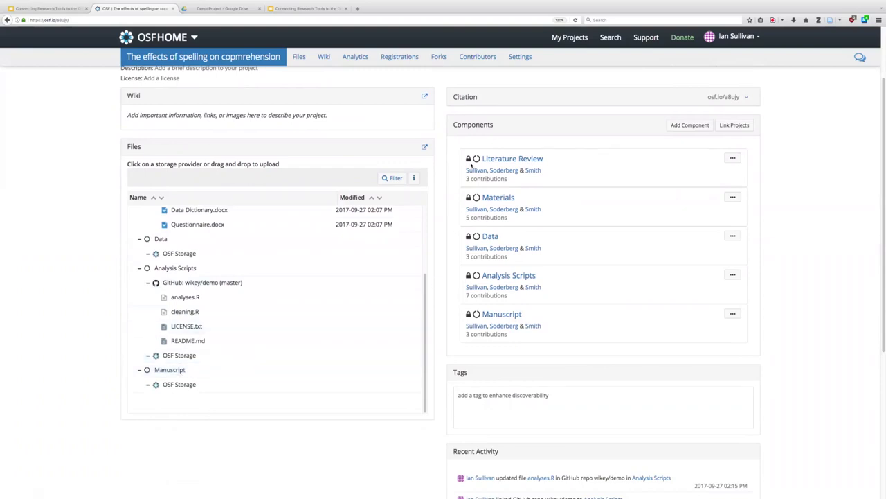
click(510, 316)
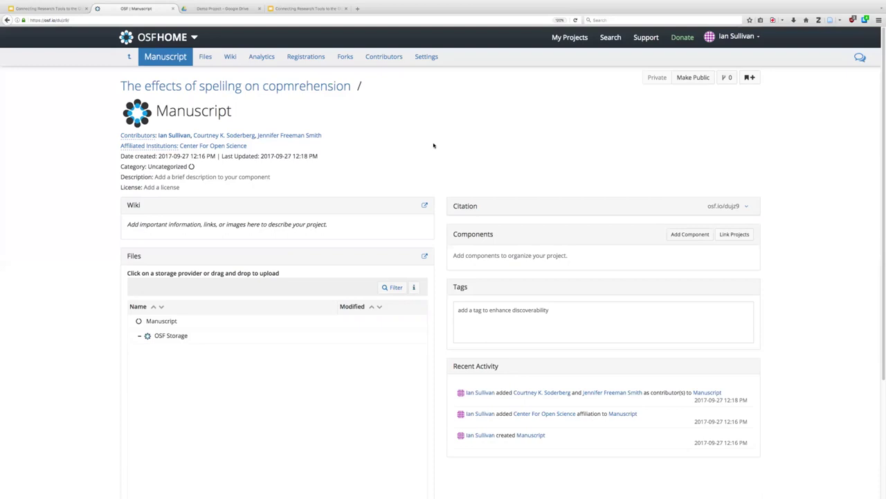
click(426, 64)
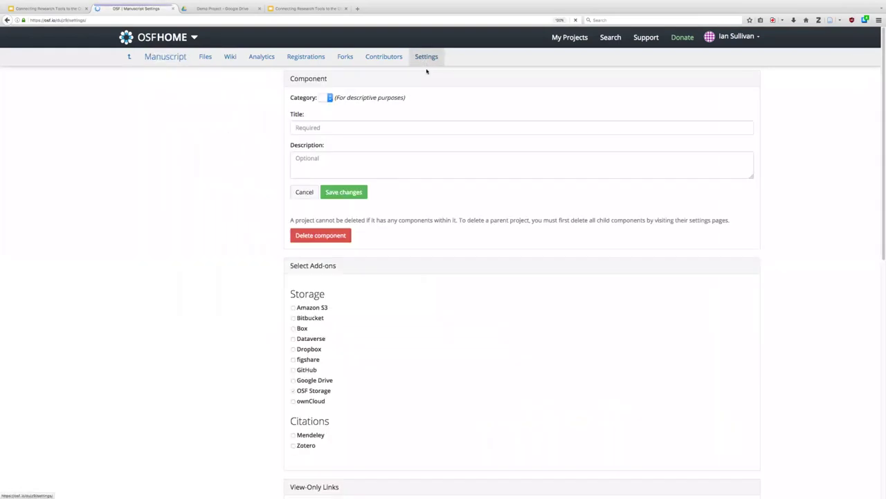
scroll(419, 249, down, 2)
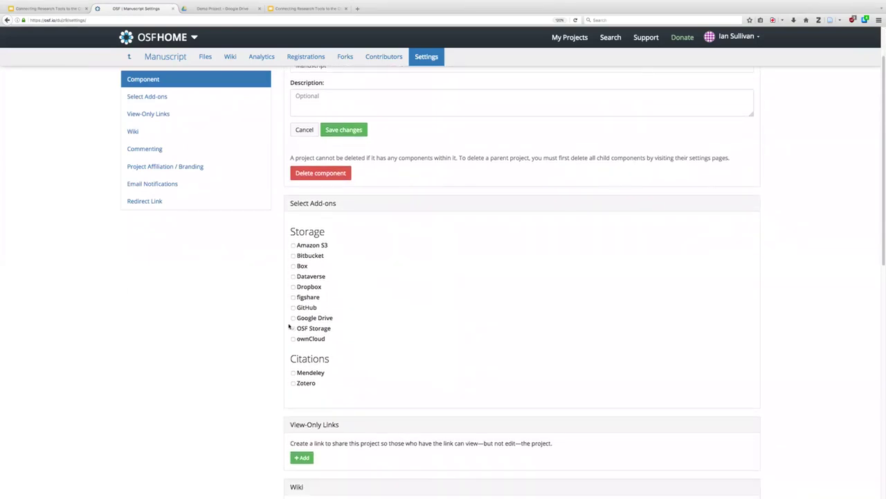
click(293, 319)
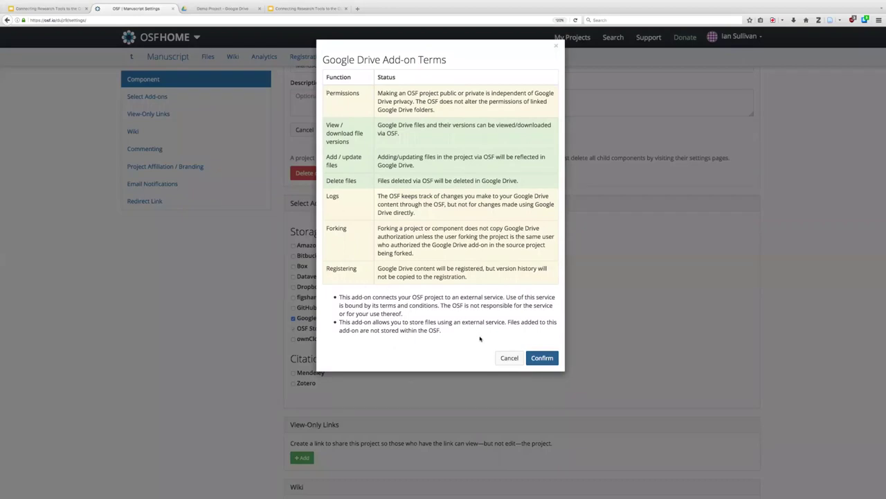
click(541, 358)
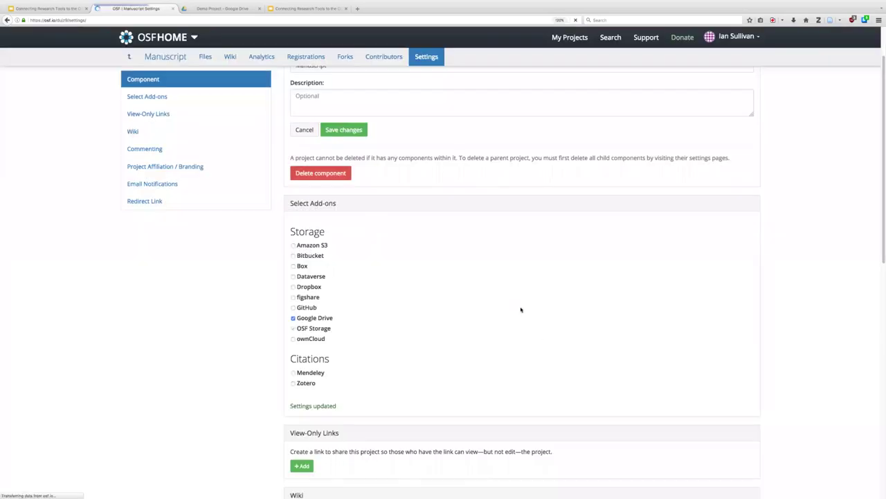
Import the Google Drive account from the profile, choose Demo Project as the Manuscript component's linked folder, and save it.
scroll(521, 310, down, 5)
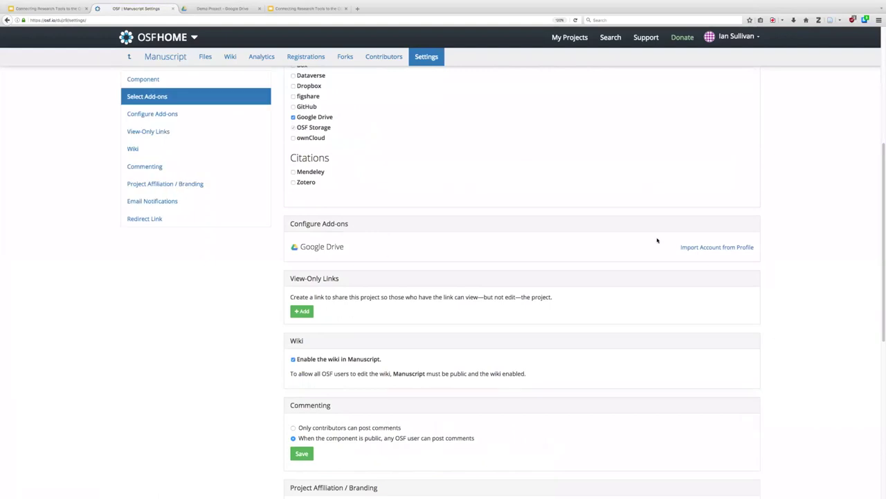
click(707, 249)
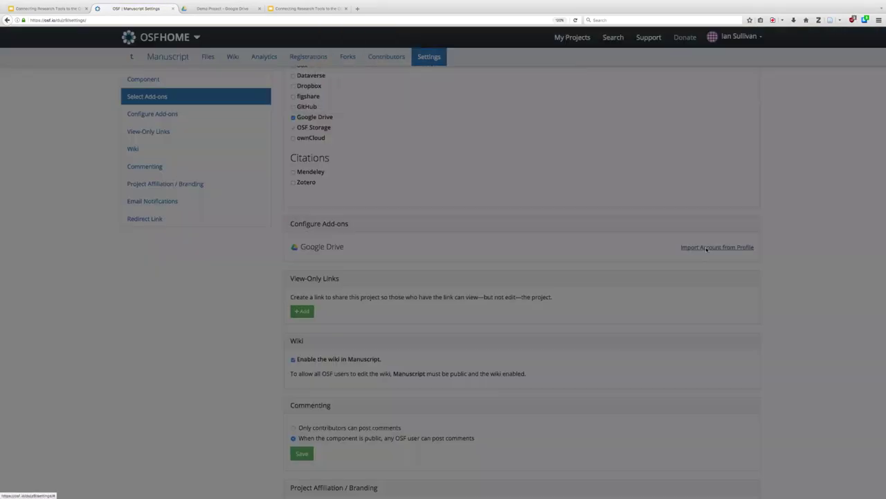
click(542, 97)
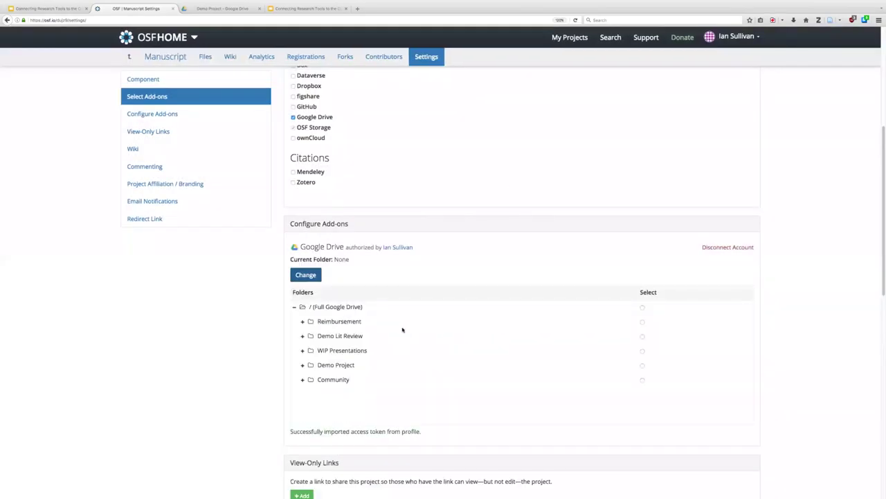
click(643, 366)
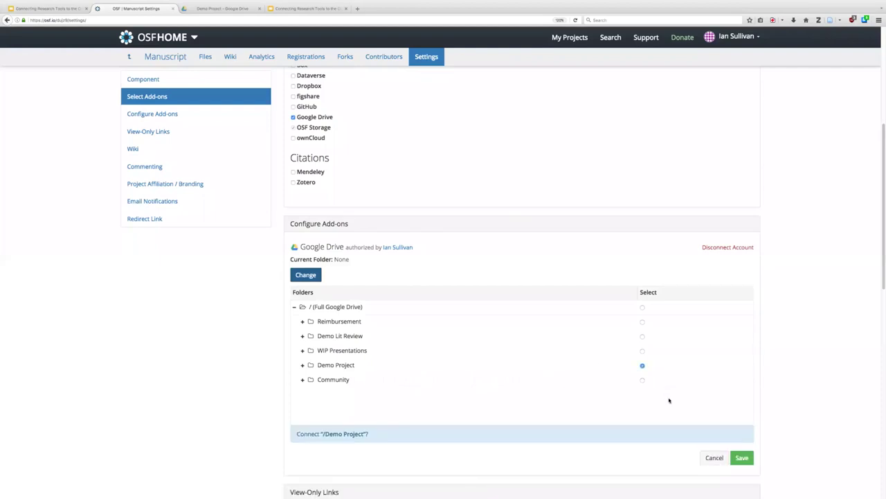
click(740, 463)
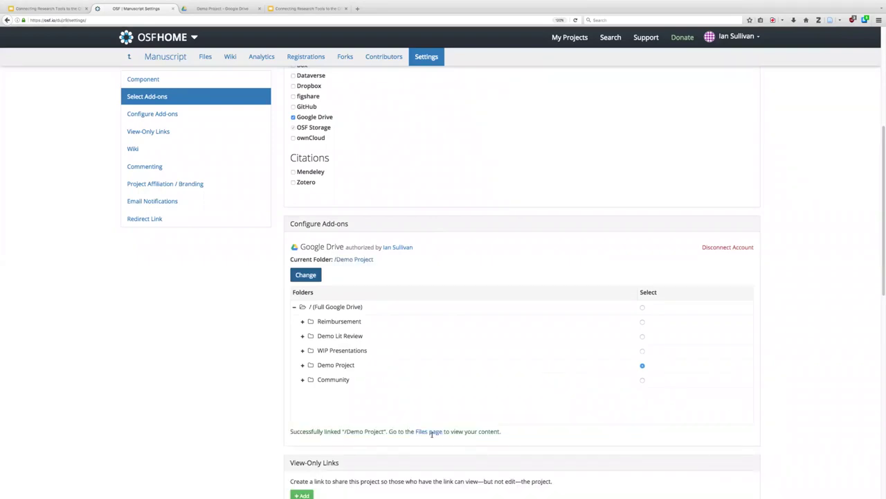
Return to the Manuscript component's overview and look through the files in the linked Google Drive folder Demo Project.
scroll(254, 99, up, 3)
click(162, 59)
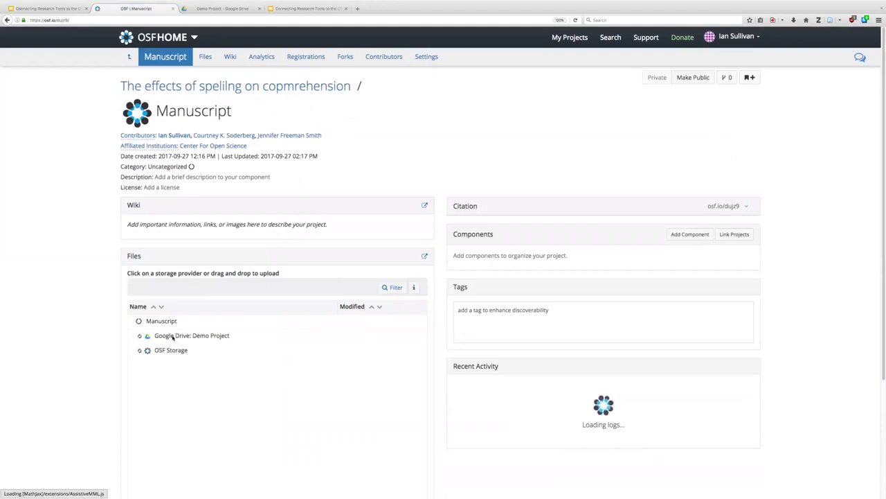
scroll(179, 339, down, 1)
click(140, 330)
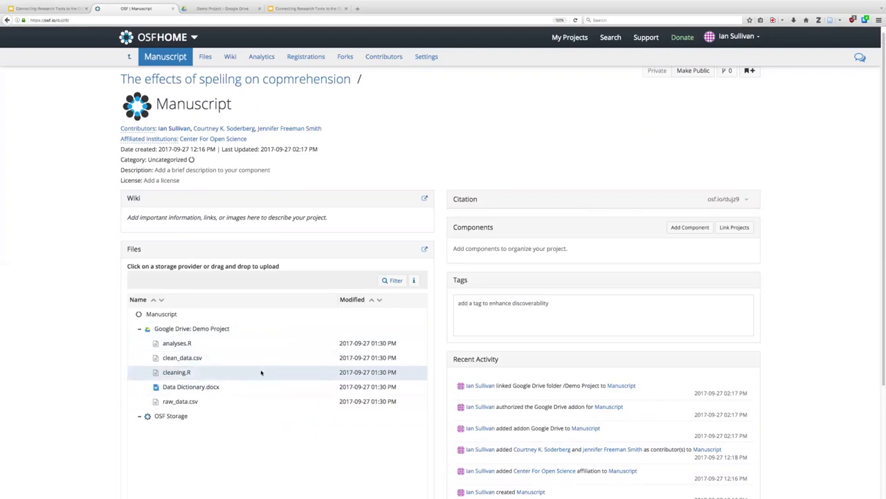
scroll(261, 372, down, 1)
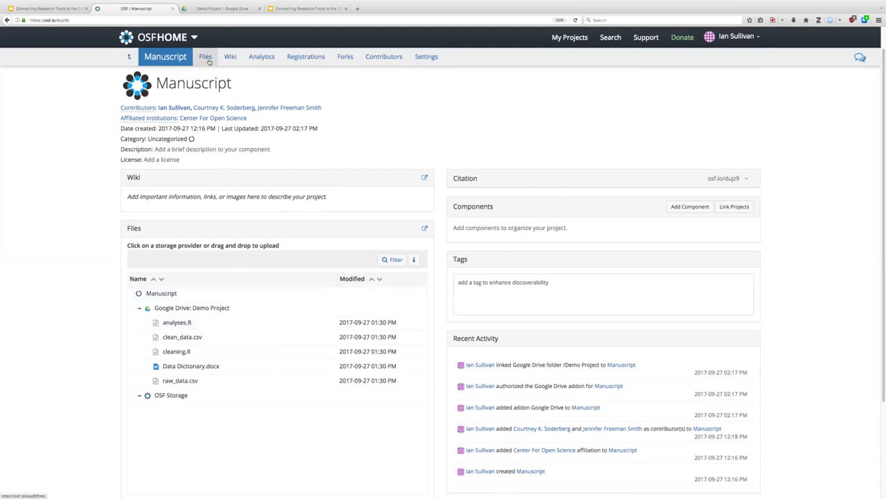
Switch to Google Drive and remove analyses.R, raw_data.csv, clean_data.csv and cleaning.R from the Demo Project folder.
click(223, 9)
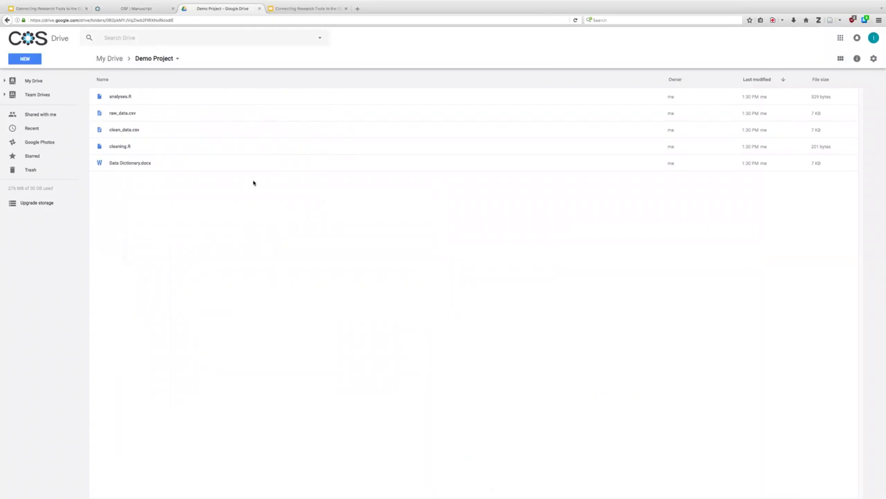
click(146, 147)
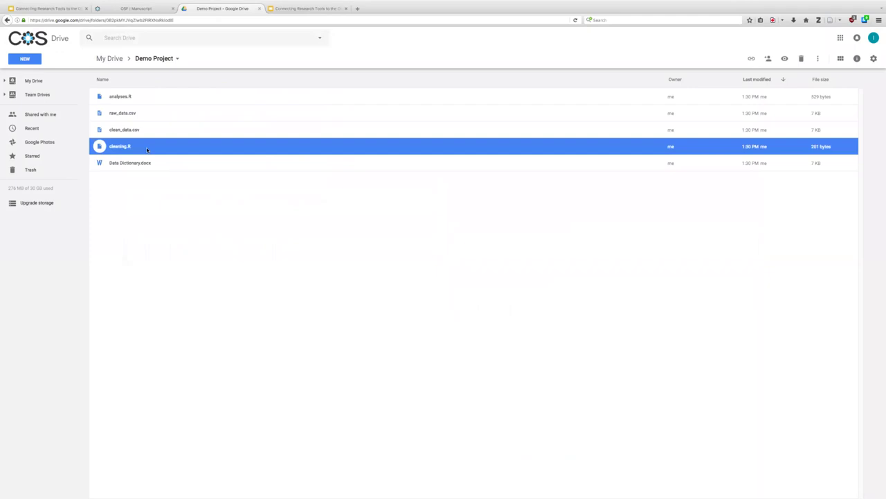
shift+click(152, 101)
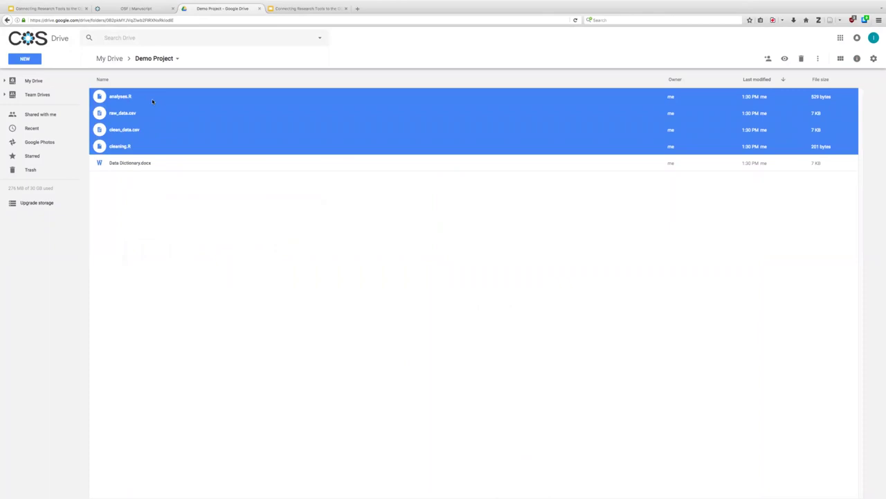
right_click(152, 104)
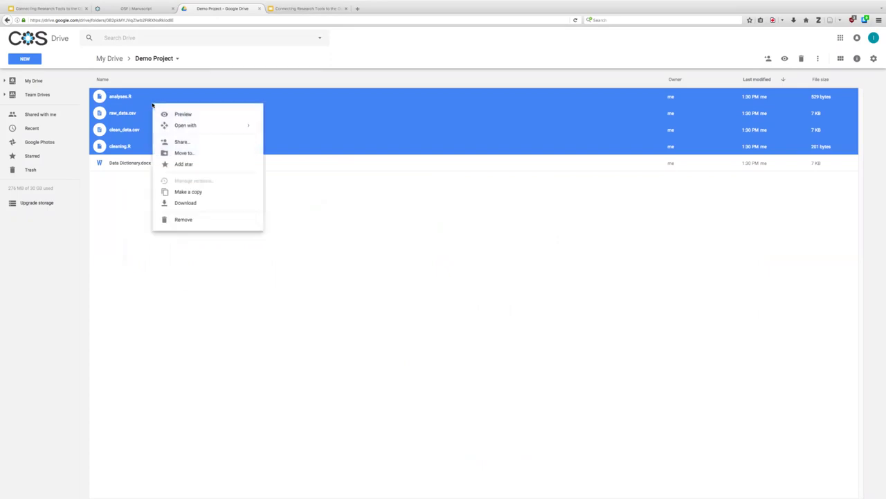
click(191, 220)
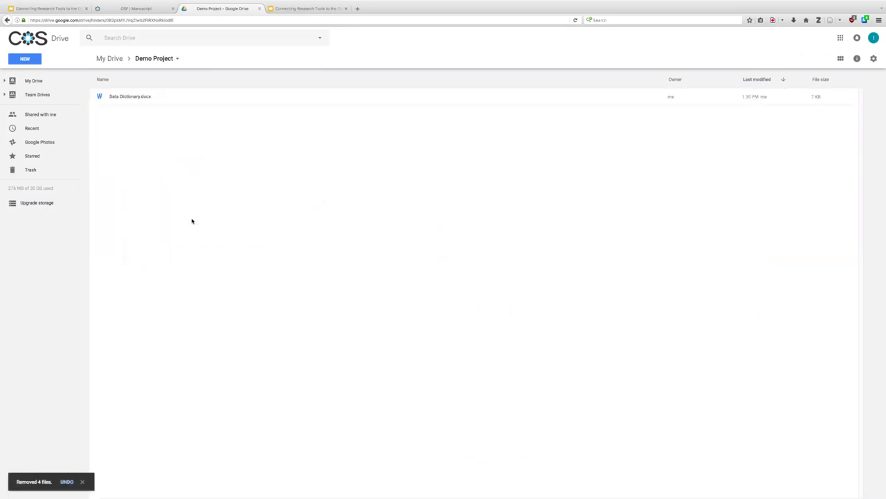
Switch back to OSF and reload the Manuscript component to check its linked Google Drive folder's contents.
click(148, 9)
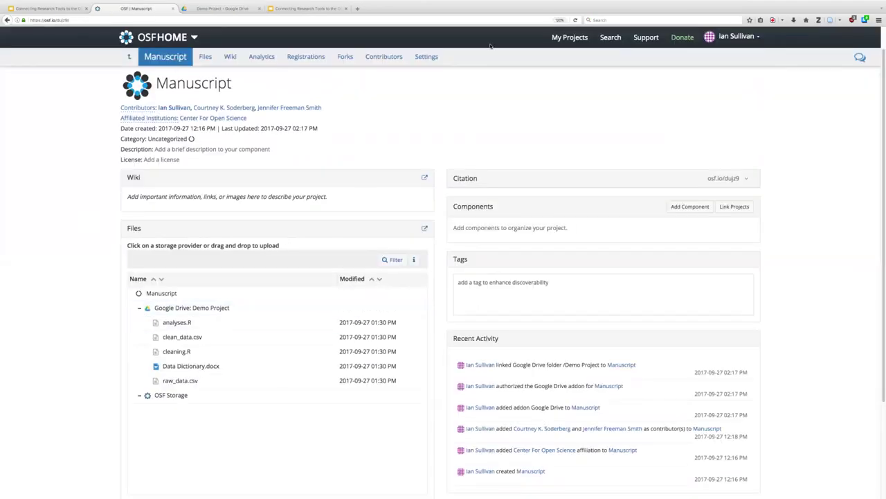
click(575, 20)
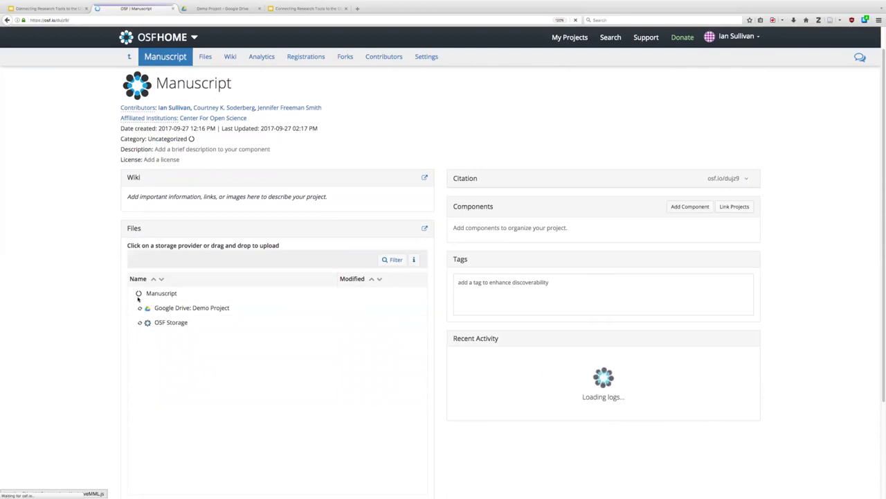
click(173, 311)
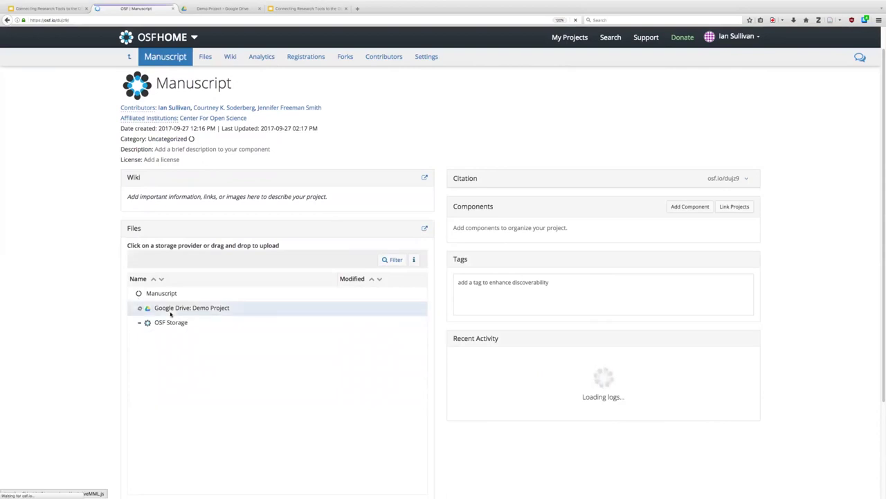
click(163, 323)
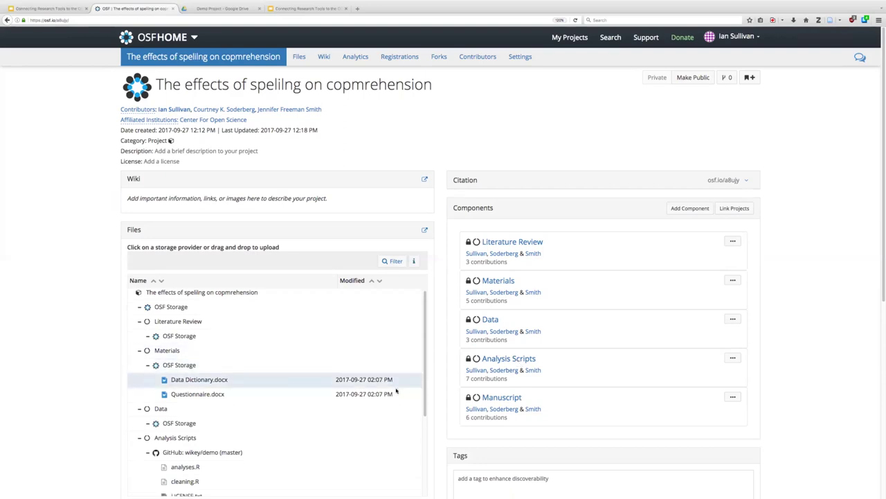
Review the parent project's file tree and open the contributor list of the Analysis Scripts component.
scroll(396, 390, down, 1)
scroll(396, 391, down, 1)
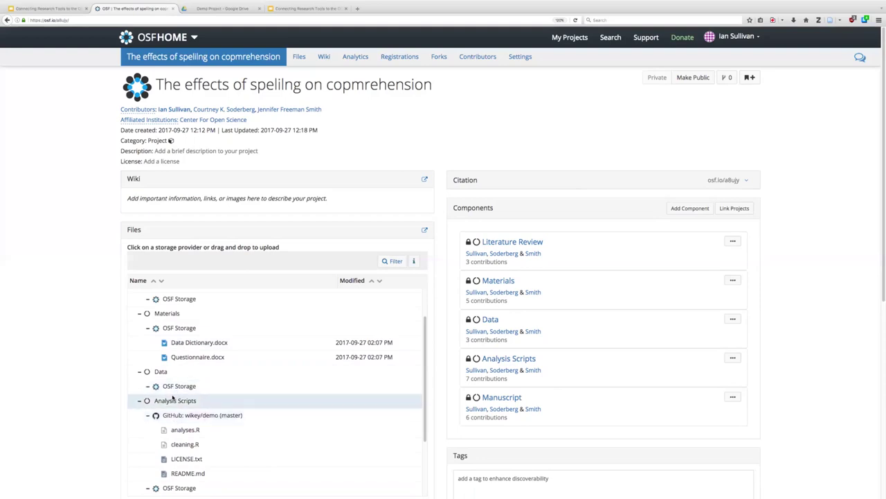
scroll(203, 430, down, 5)
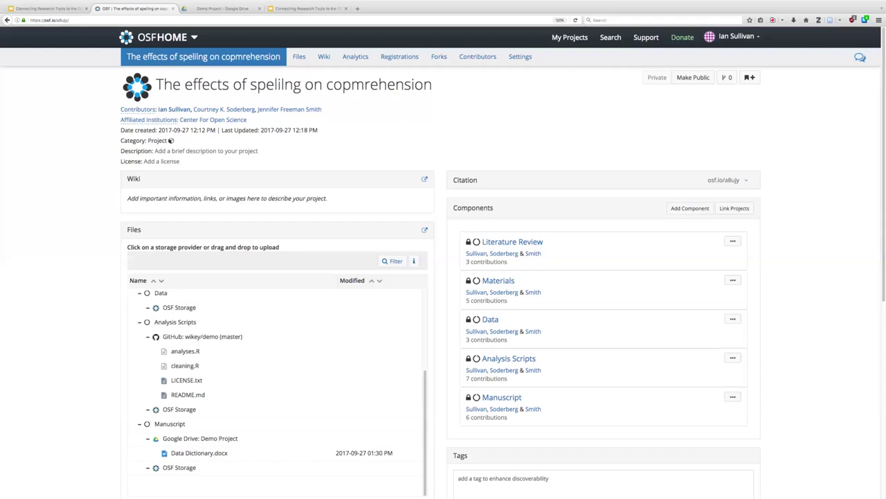
click(516, 359)
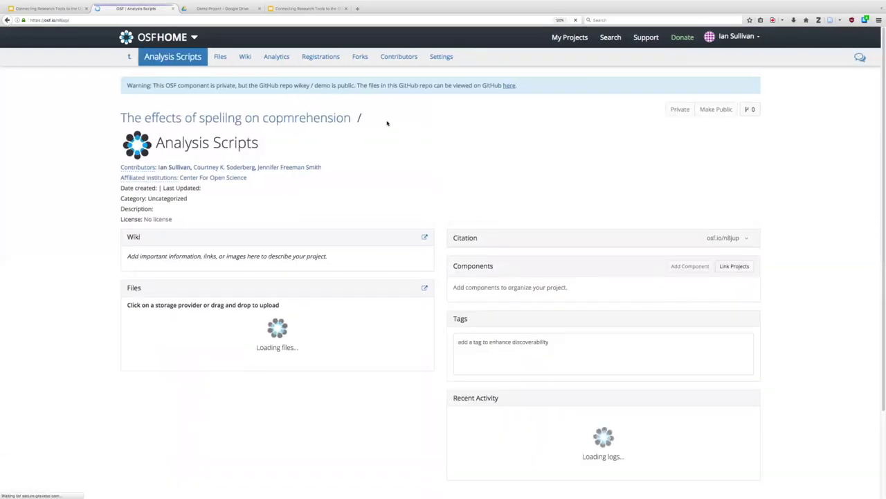
click(399, 58)
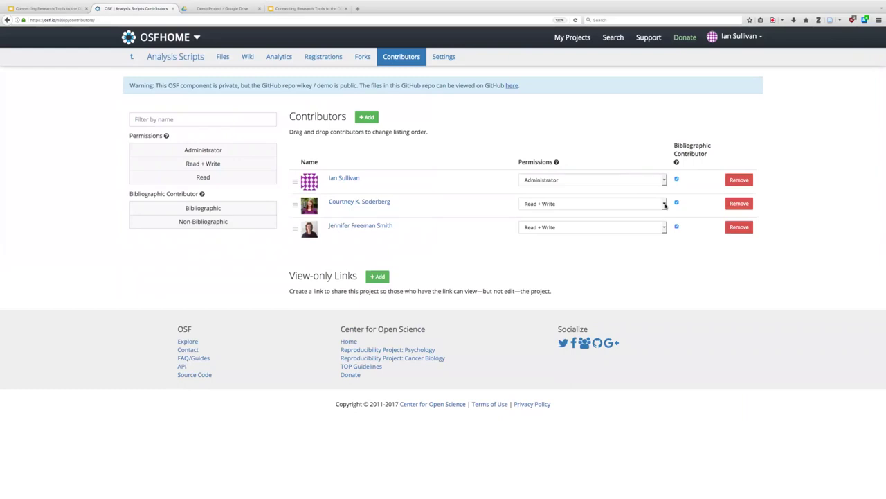
Set the permissions of both non-administrator contributors on Analysis Scripts to Read and save the changes.
click(662, 205)
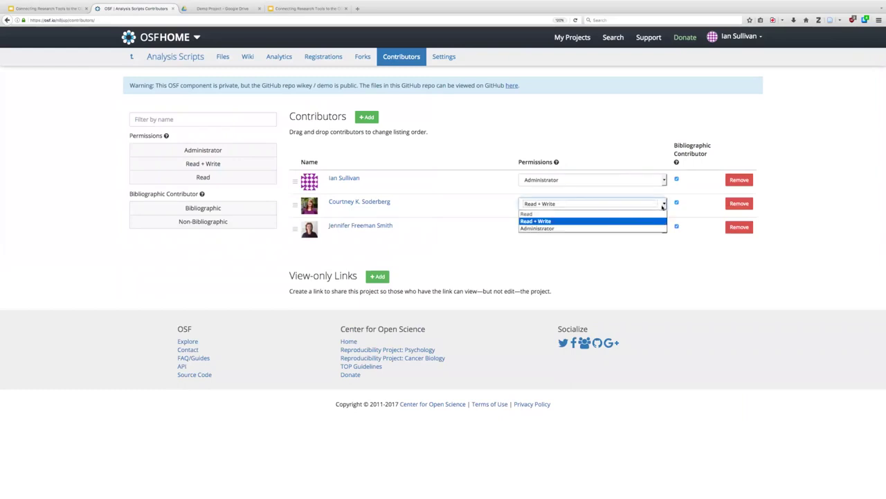
click(574, 213)
click(574, 228)
click(556, 238)
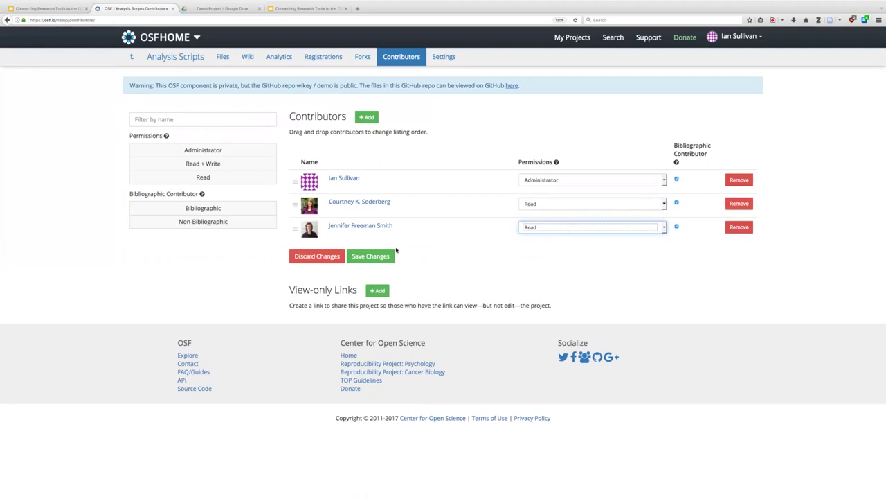
click(379, 257)
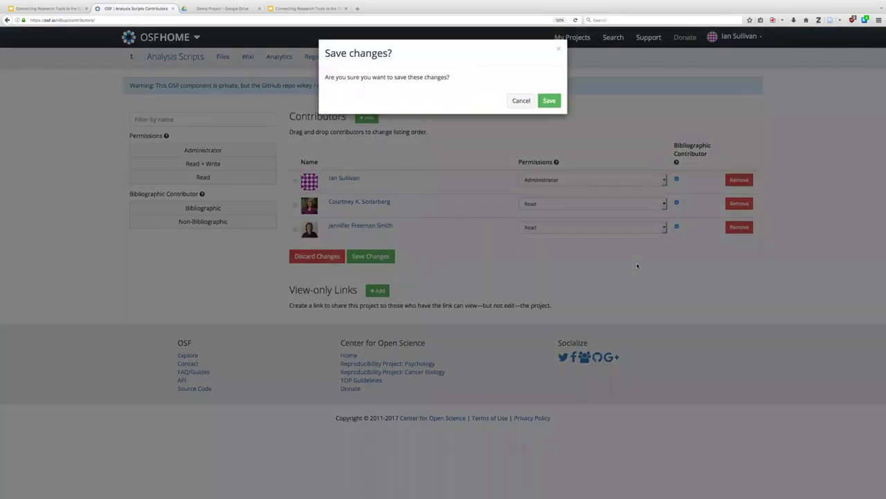
click(549, 99)
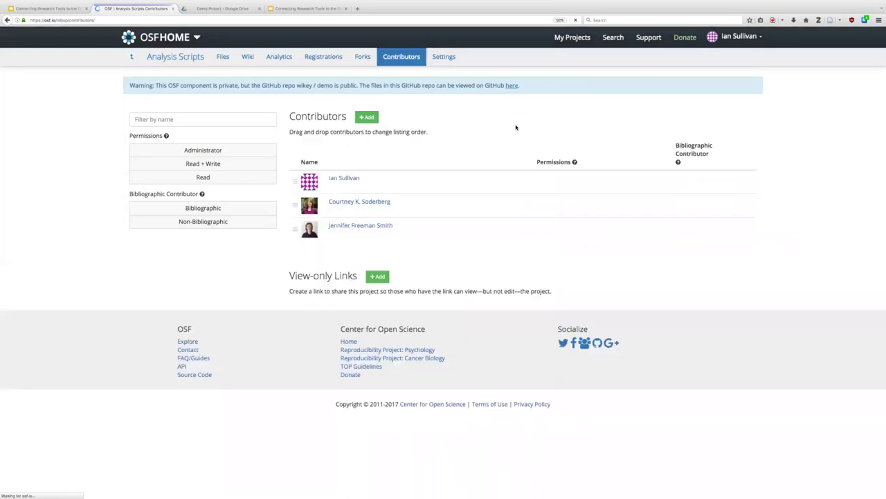
Go back from the Analysis Scripts contributor list to the parent project and look over its files and components.
click(184, 59)
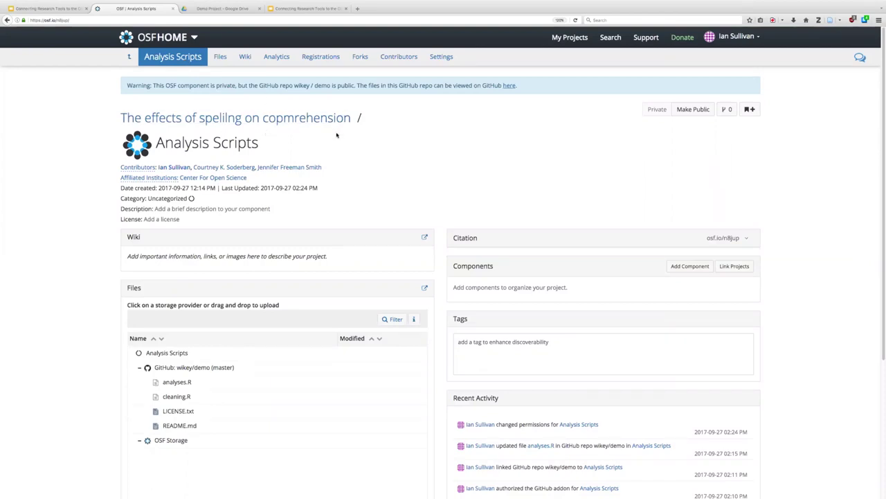
click(131, 60)
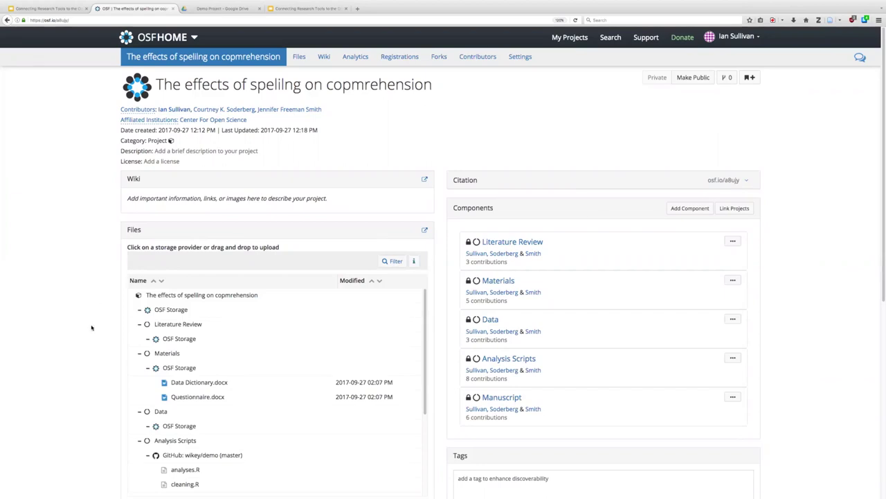
scroll(92, 327, down, 2)
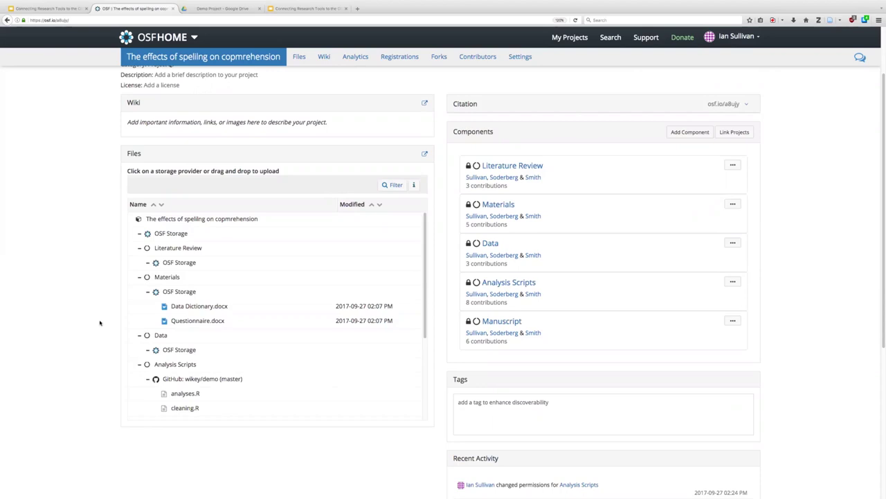
Switch to the desktop's Example Materials folder, open Data Dictionary.docx in LibreOffice, and move its window fully into view.
scroll(301, 290, down, 3)
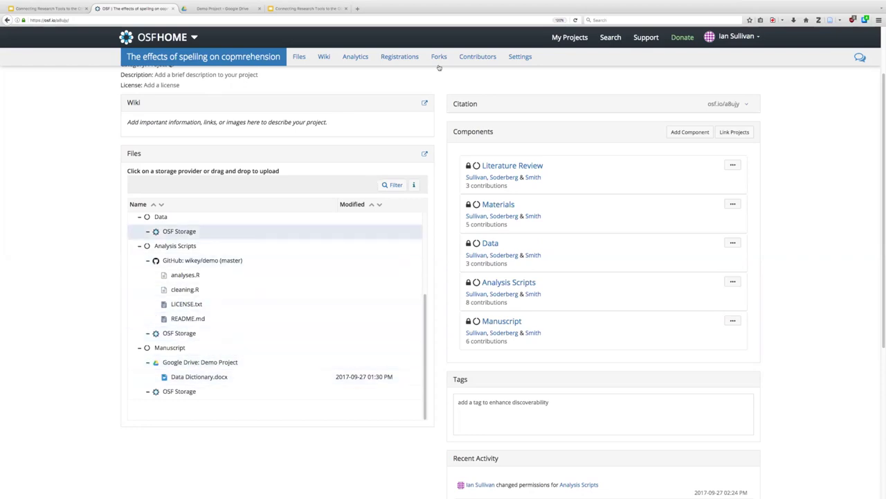
mouse_move(2, 4)
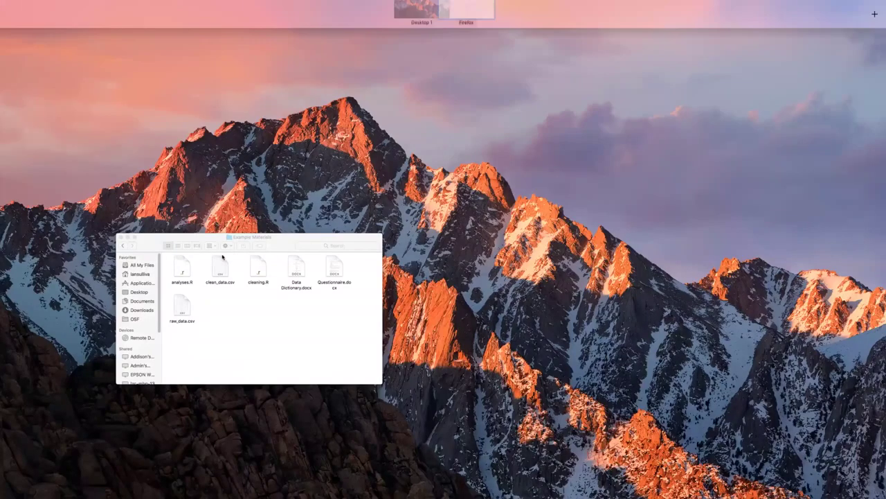
click(252, 296)
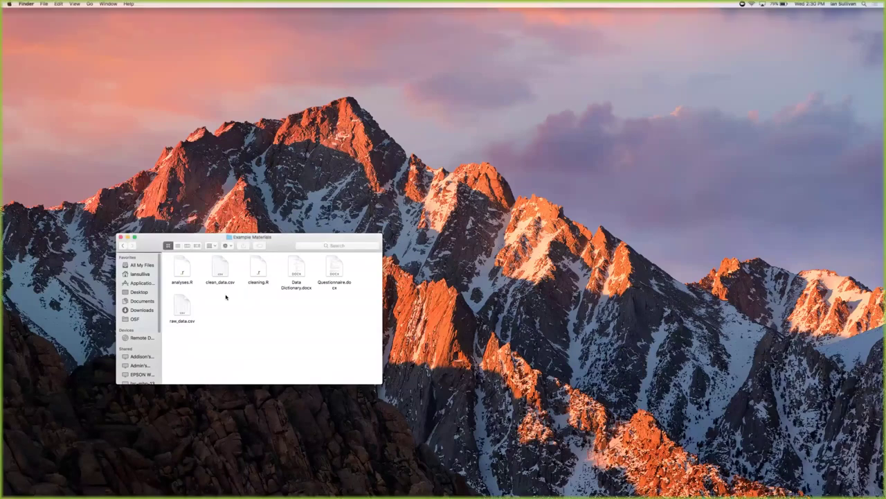
double_click(298, 266)
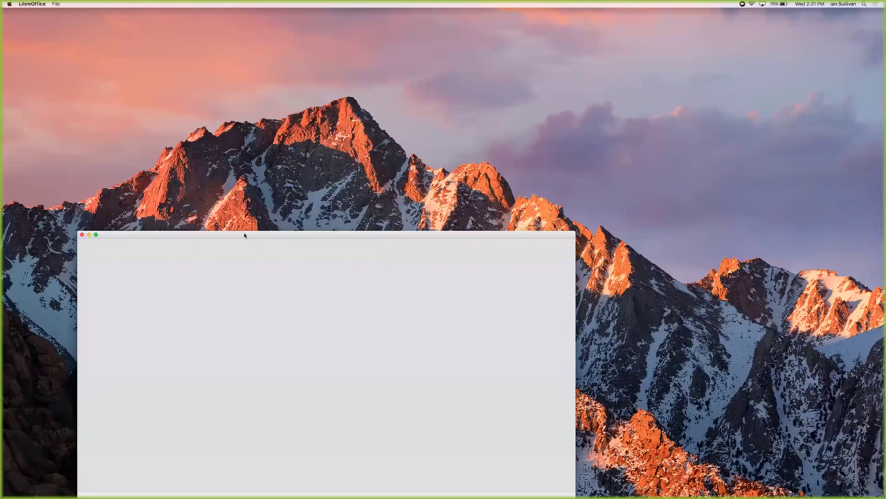
drag(245, 235, 379, 51)
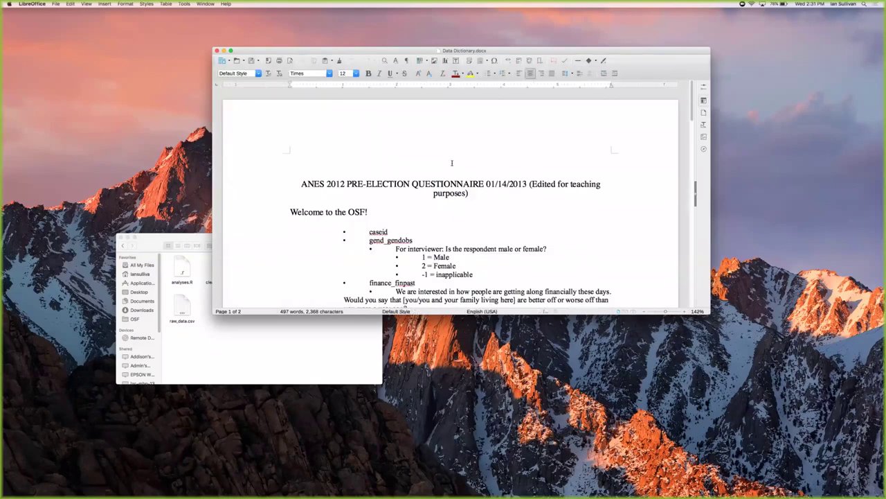
Add the line "Make a change!" above the title in Data Dictionary.docx and save the document.
click(451, 161)
text(Make a change!)
click(56, 3)
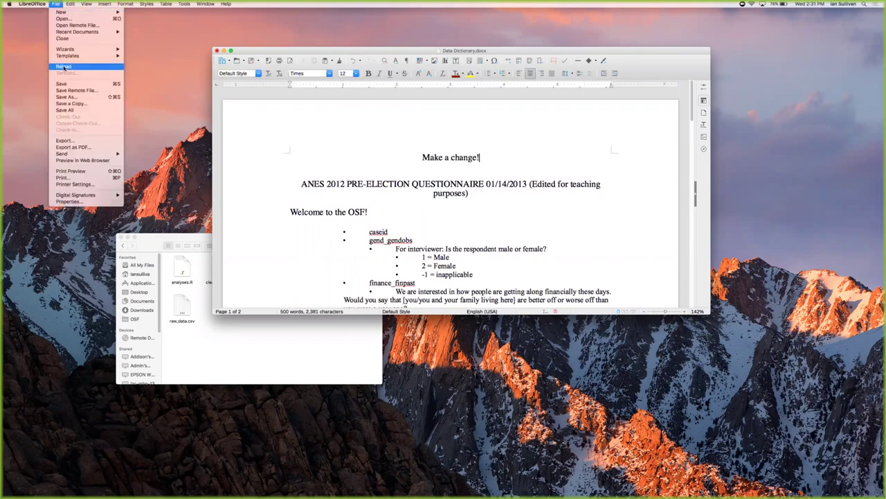
click(66, 84)
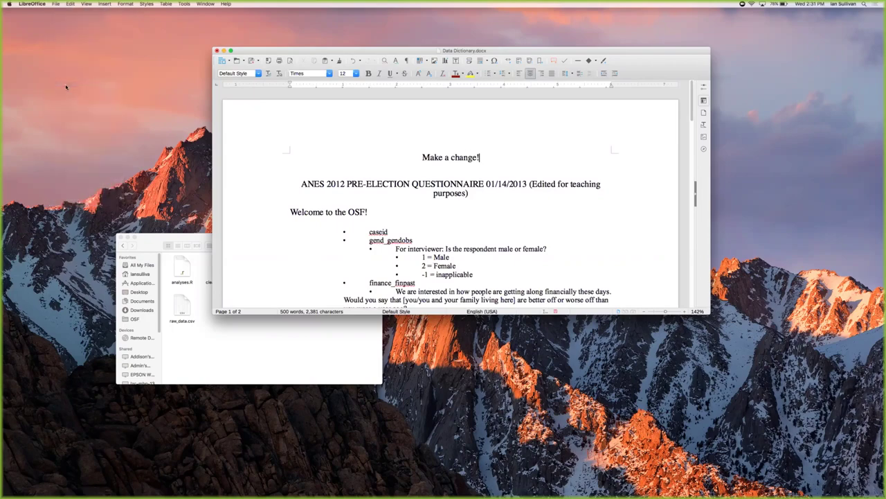
Switch back to OSF in Firefox and upload the edited Data Dictionary.docx to the Manuscript component's Google Drive: Demo Project folder.
key(ctrl+Up)
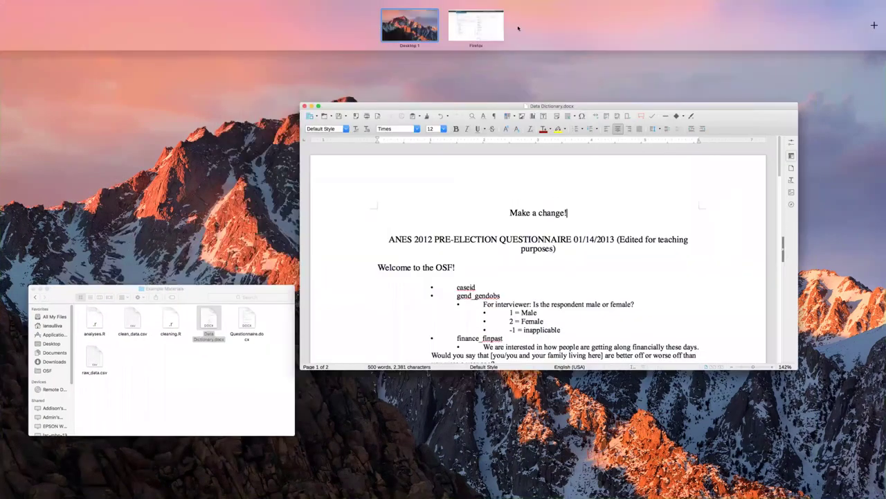
click(483, 25)
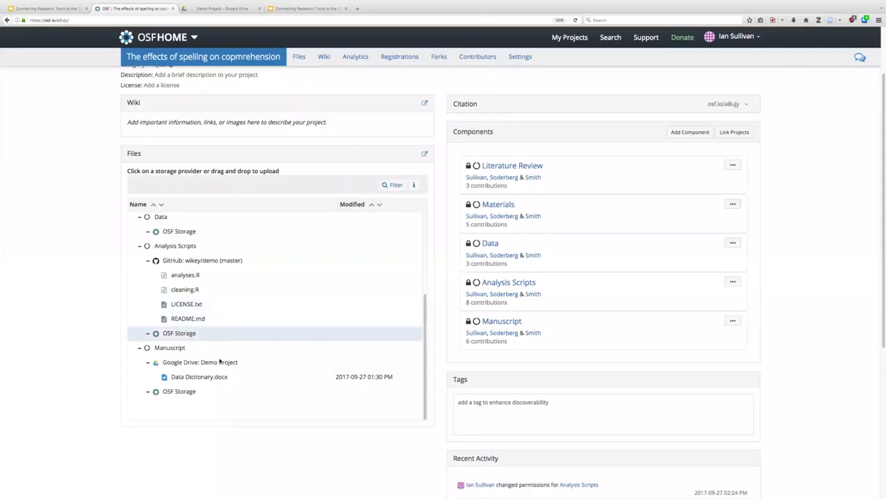
click(197, 362)
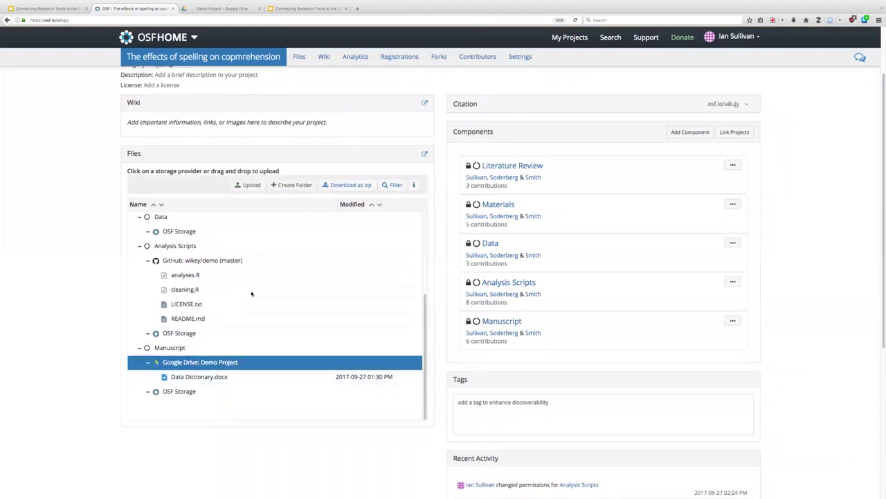
click(252, 186)
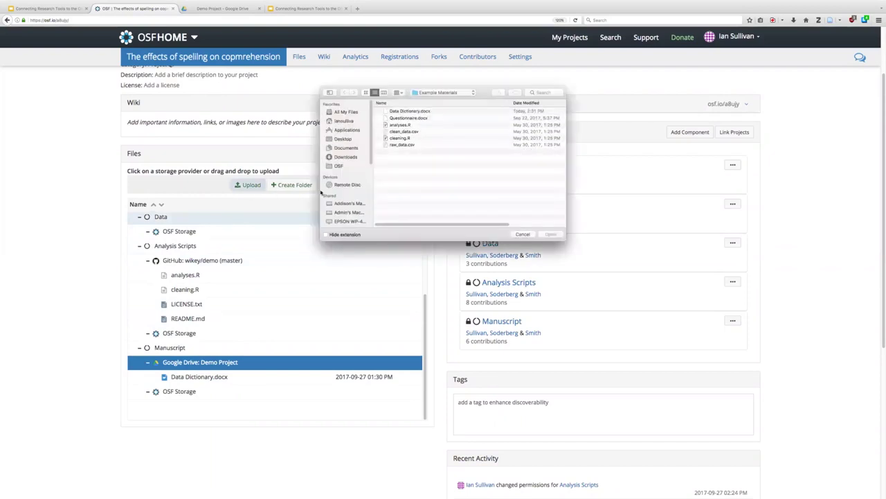
click(409, 111)
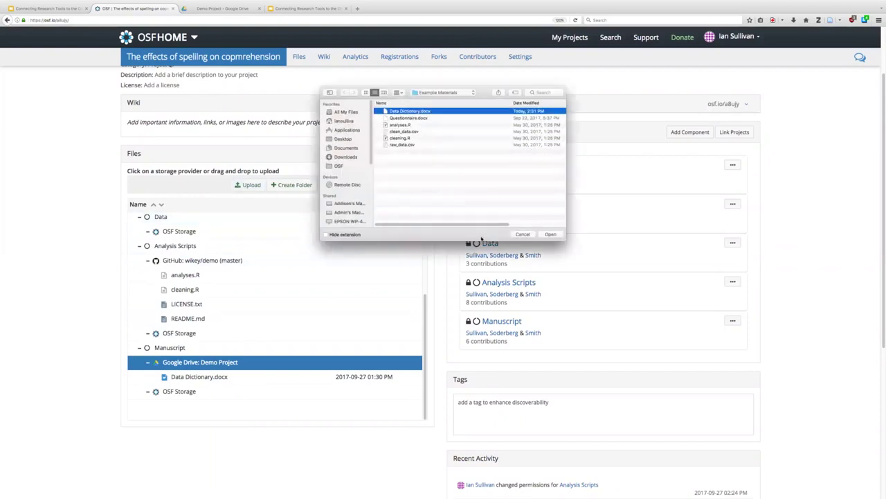
click(551, 234)
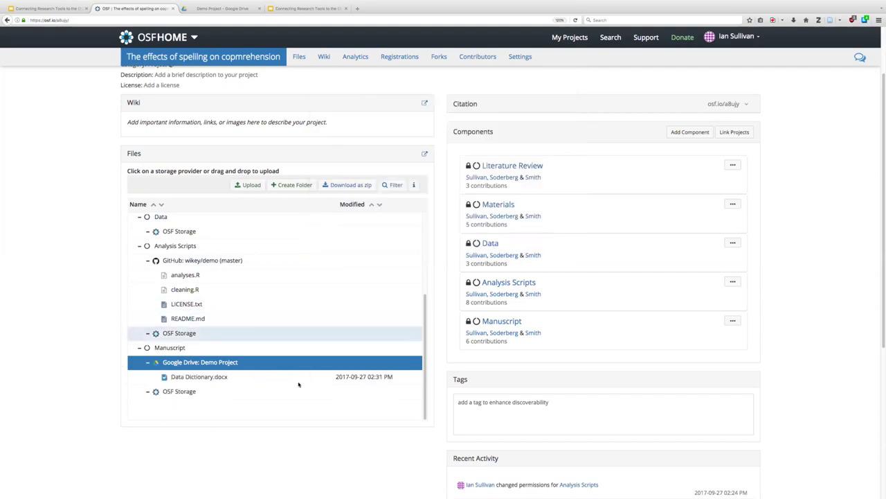
Open Data Dictionary.docx from Manuscript's Google Drive folder, check its revision history, and return to viewing the document's contents.
click(225, 378)
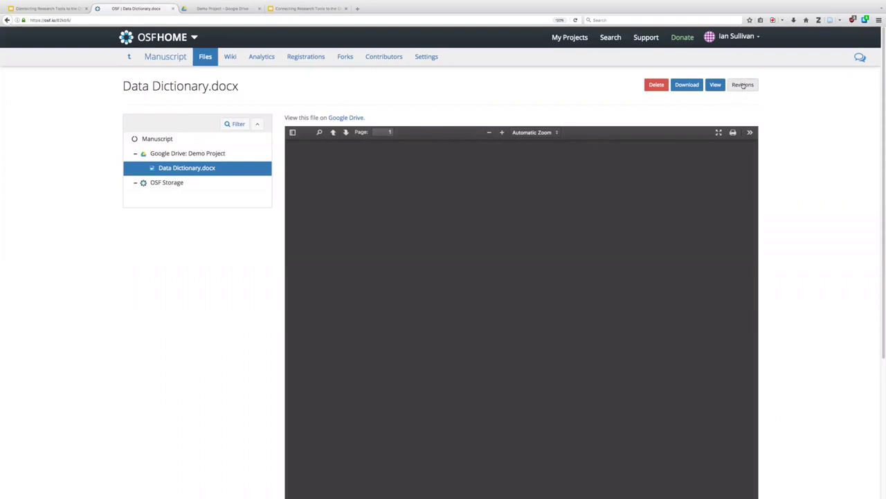
click(745, 84)
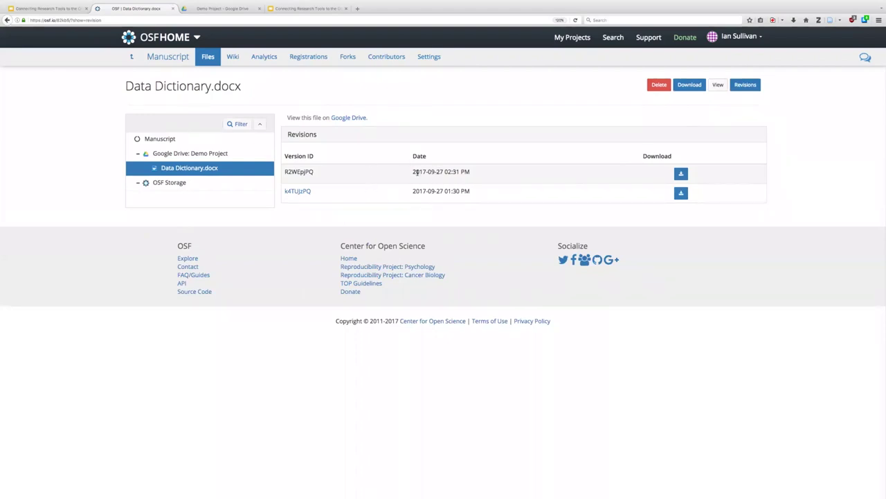
click(718, 85)
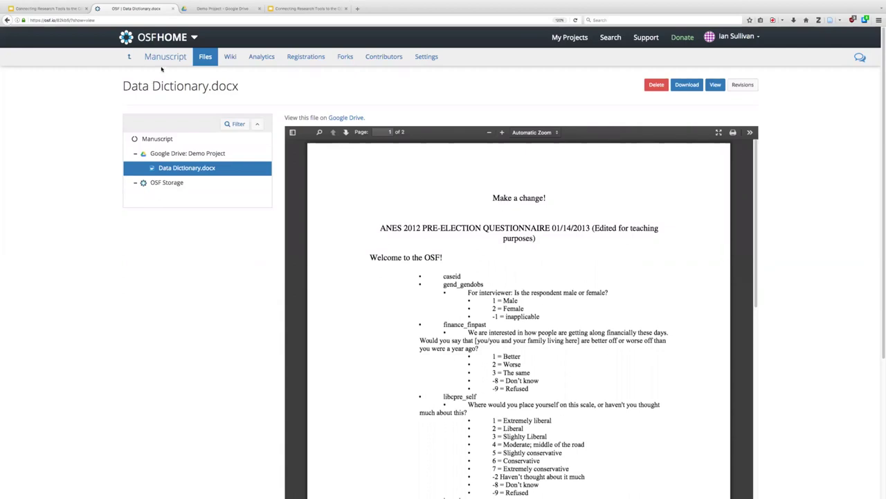
Go back through Manuscript to the parent project and open the settings of the Literature Review component.
click(147, 56)
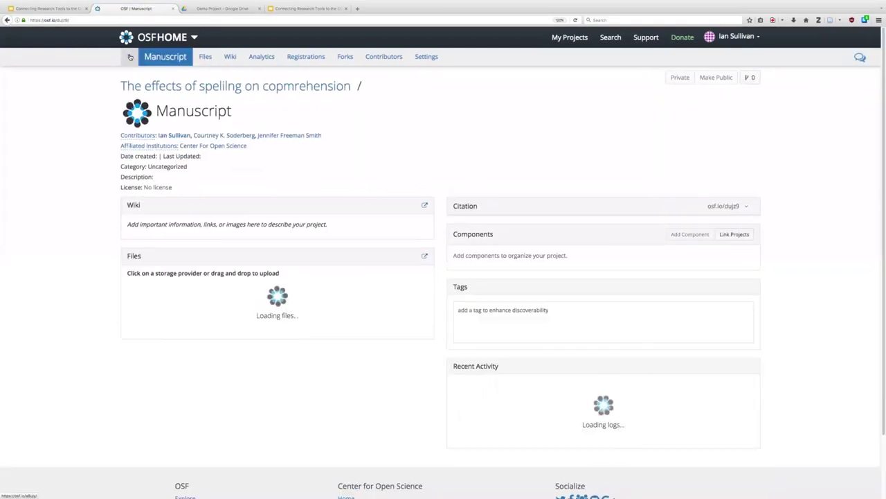
click(128, 56)
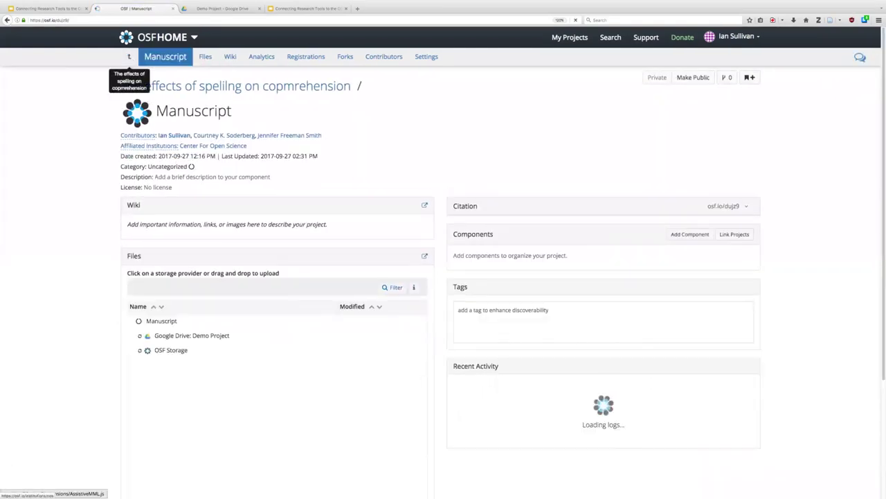
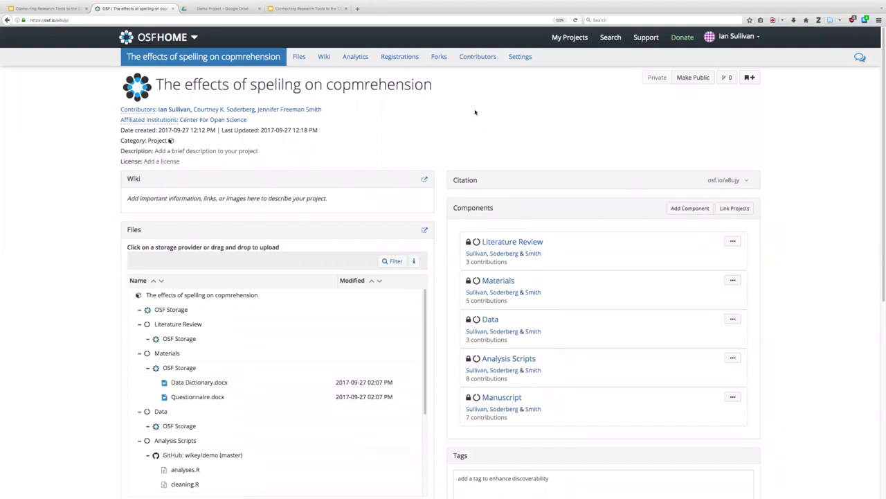
scroll(440, 148, down, 1)
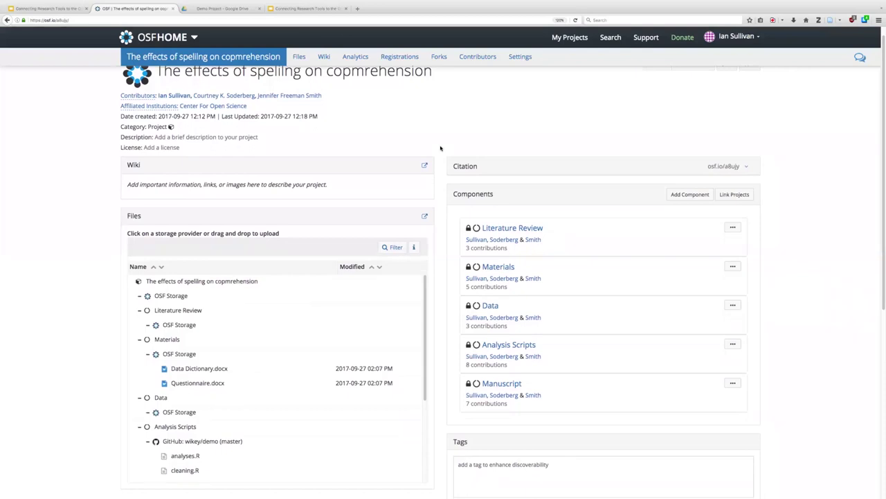
scroll(440, 148, down, 1)
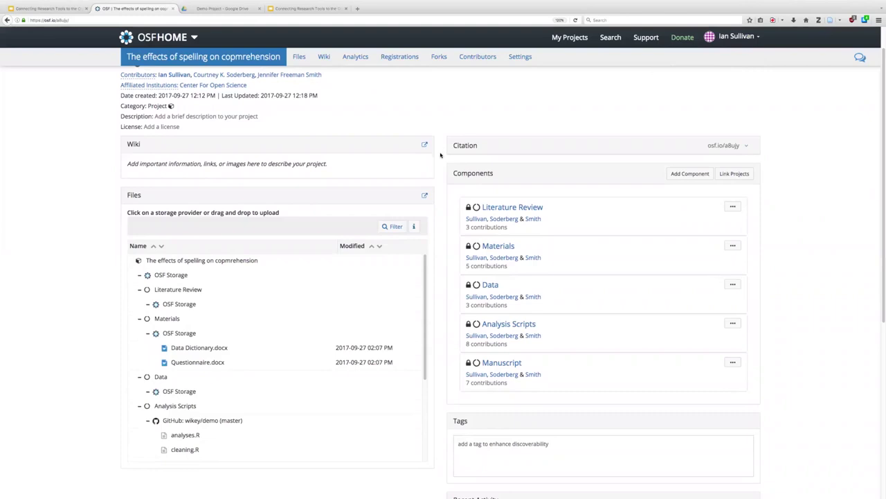
click(532, 207)
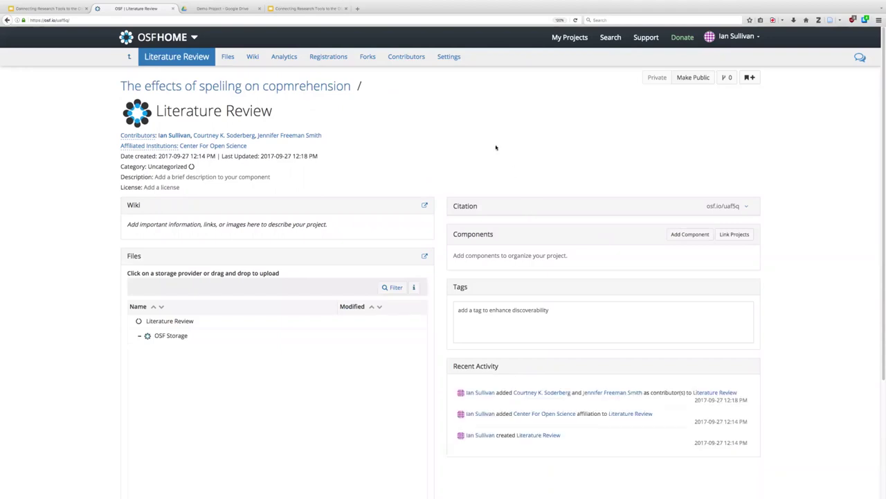
click(446, 61)
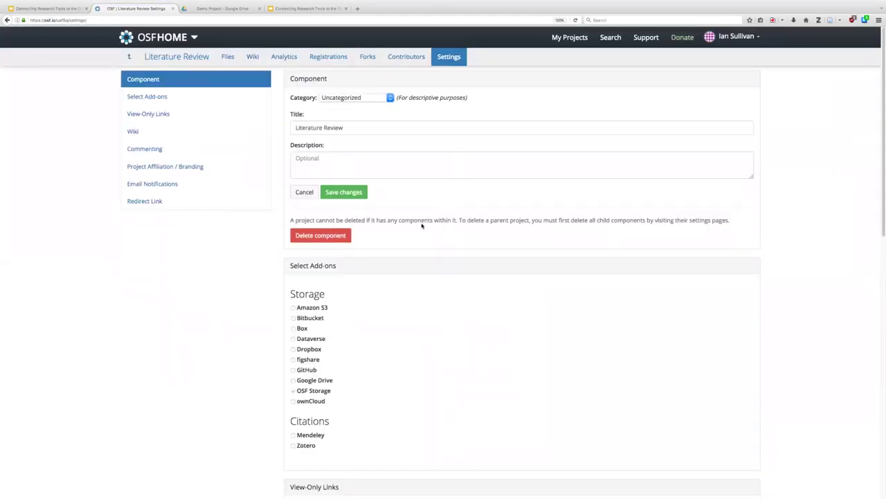
Enable the Zotero citation add-on for Literature Review and accept the add-on terms.
scroll(421, 226, down, 3)
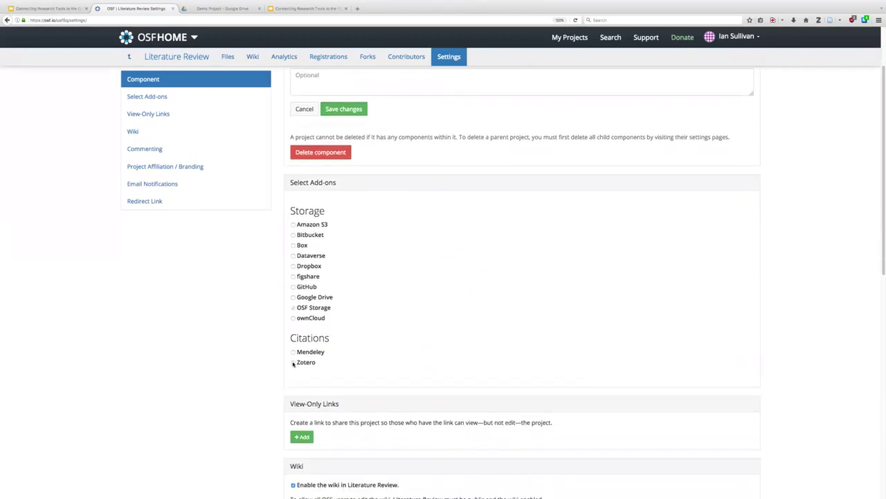
click(293, 363)
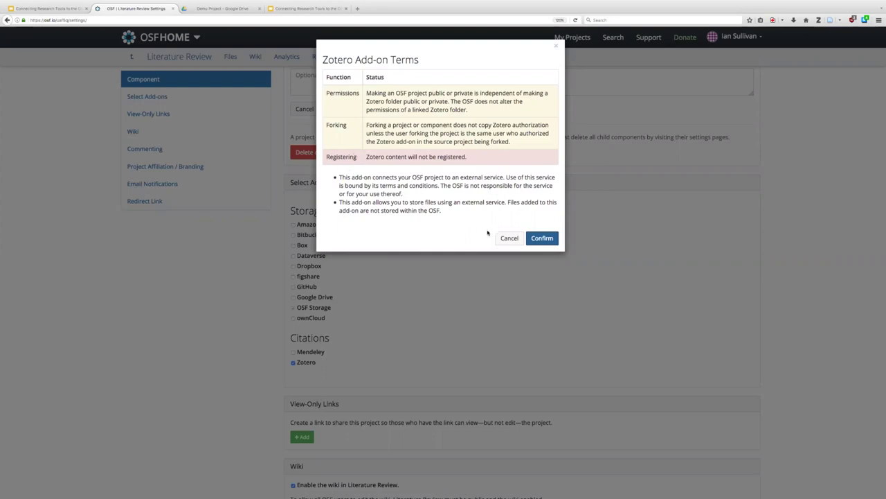
click(547, 238)
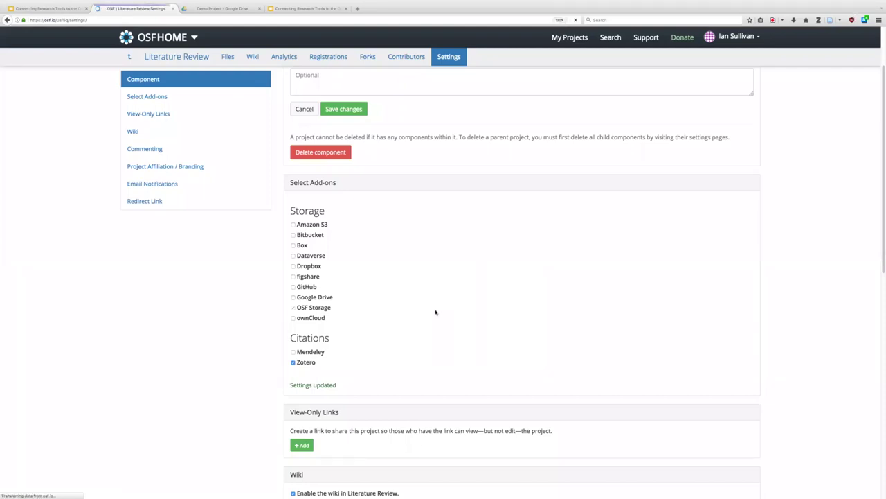
Import the Zotero account from the profile to authorize the add-on for Literature Review.
scroll(436, 313, down, 2)
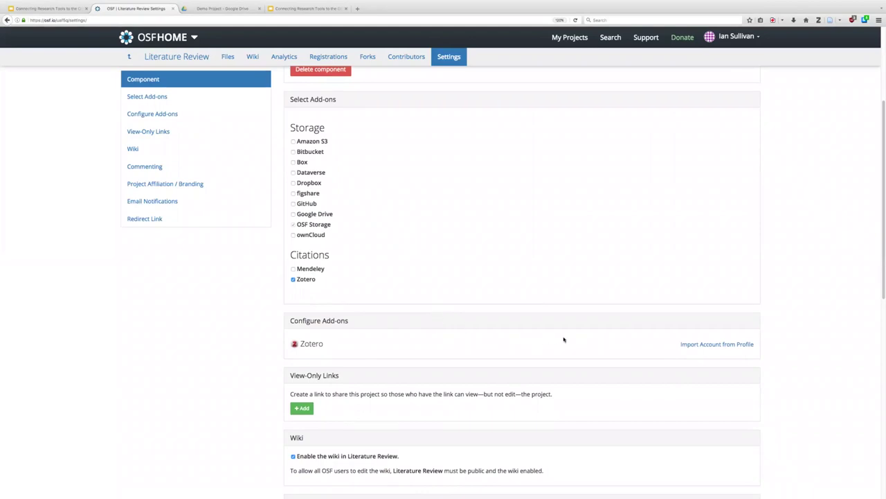
click(707, 345)
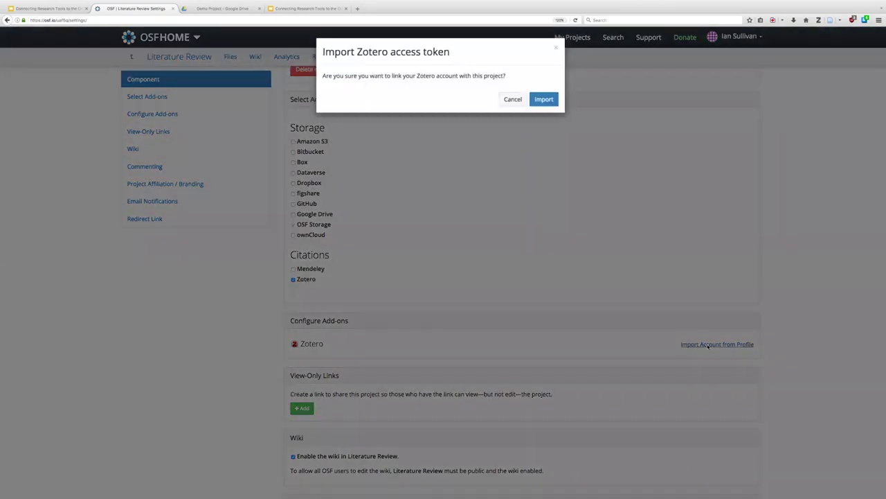
click(542, 101)
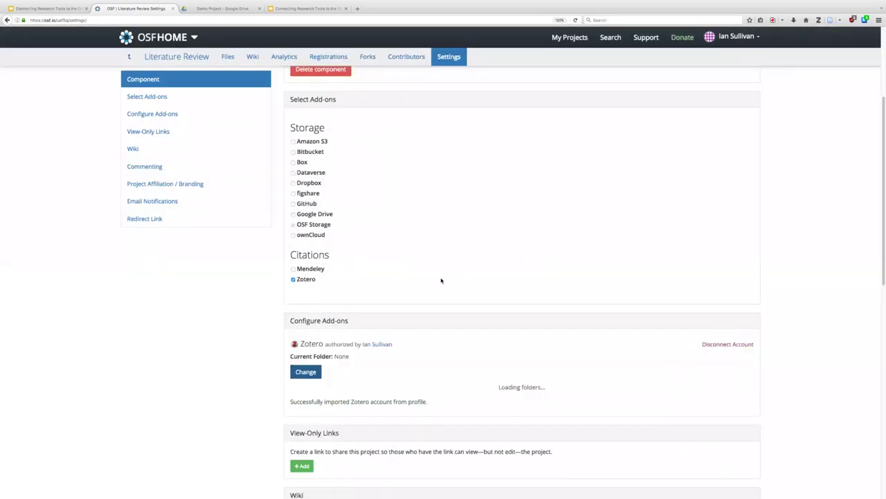
Connect the Zotero folder "Exemplars" to Literature Review and save the choice.
scroll(424, 340, down, 1)
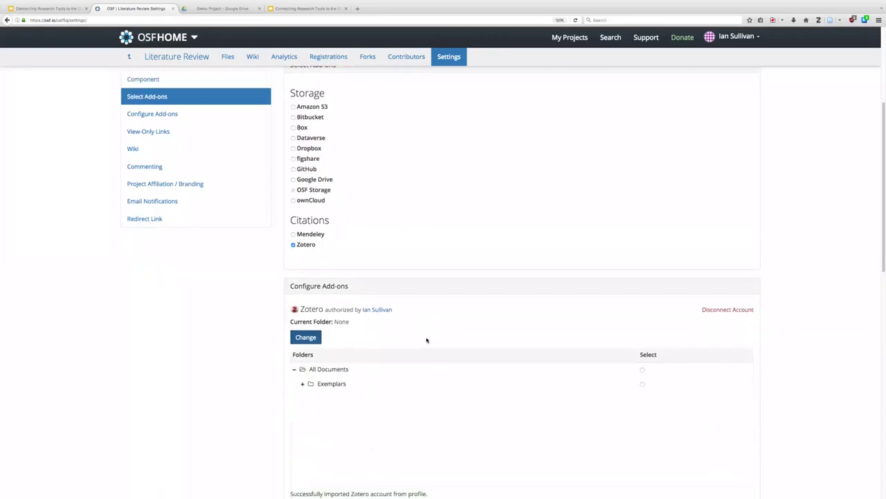
click(643, 383)
scroll(666, 263, down, 3)
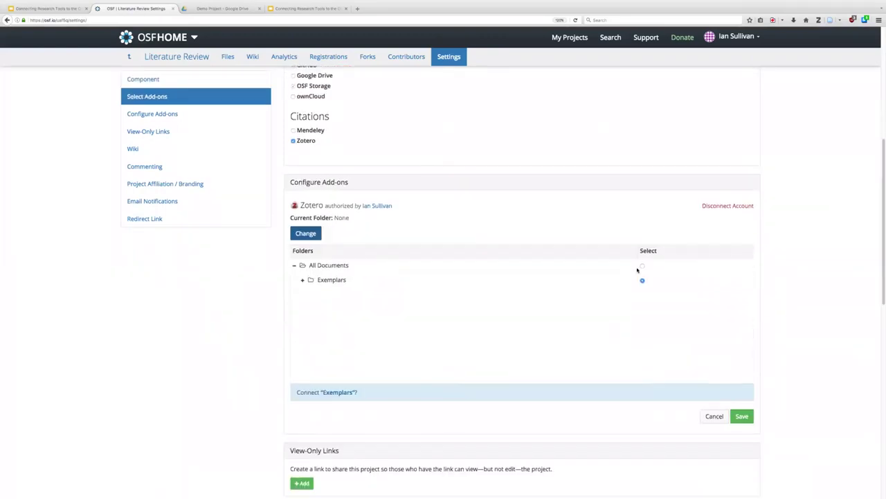
click(741, 416)
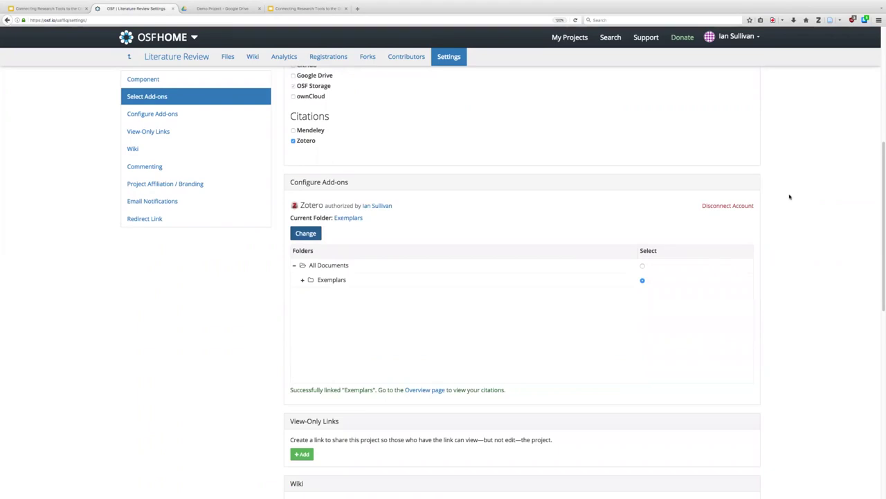
Return to the parent project and review its file tree and recent activity log.
click(131, 57)
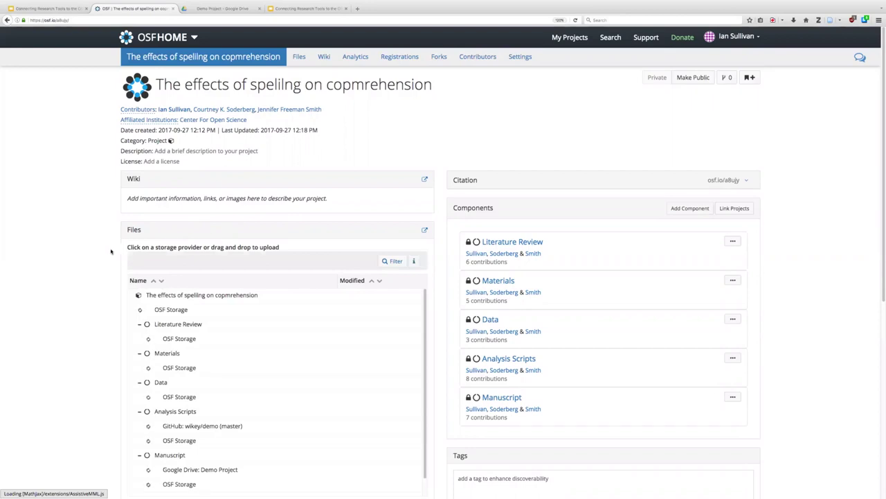
scroll(416, 228, down, 5)
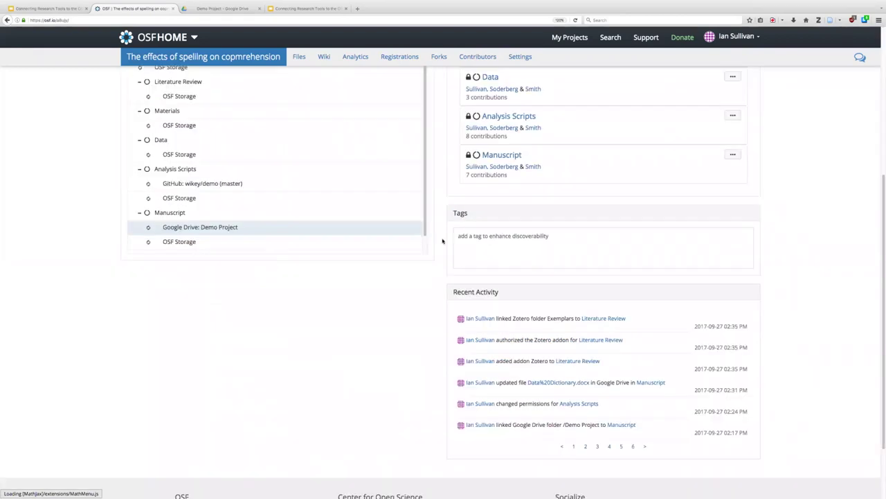
scroll(439, 253, up, 3)
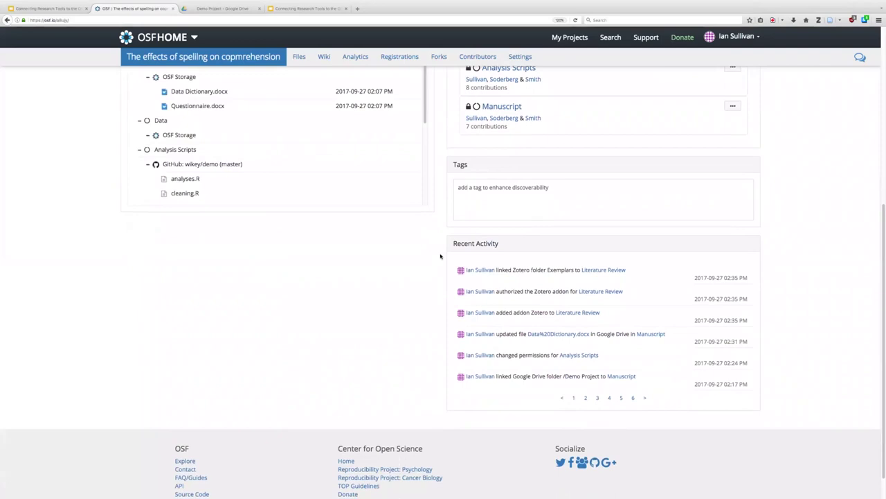
Open the Literature Review component and view its list of Zotero citations.
scroll(441, 257, up, 3)
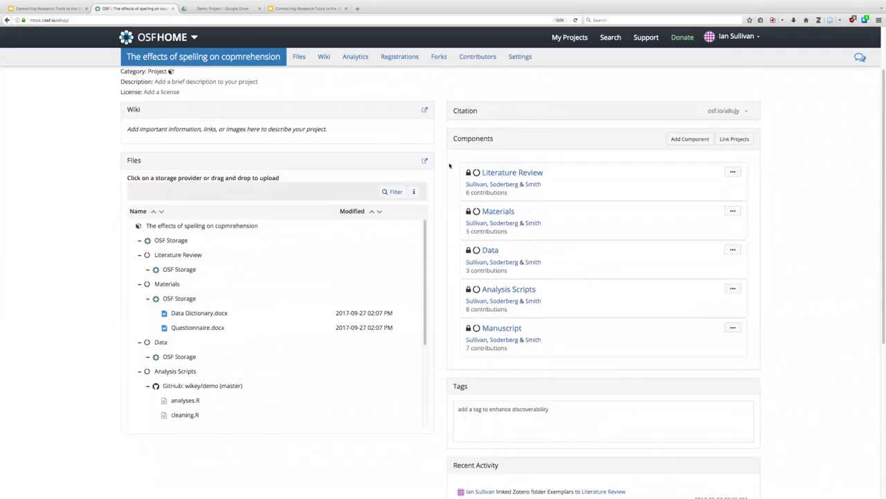
click(509, 172)
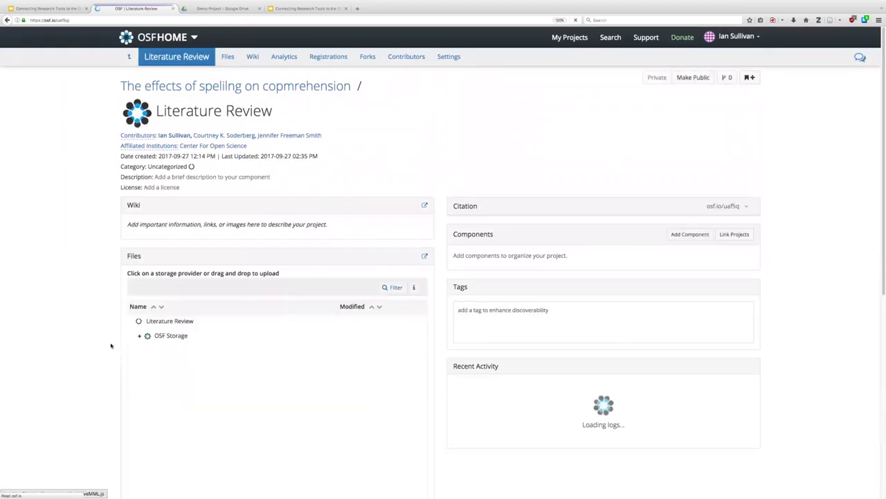
scroll(120, 344, down, 3)
scroll(120, 344, down, 2)
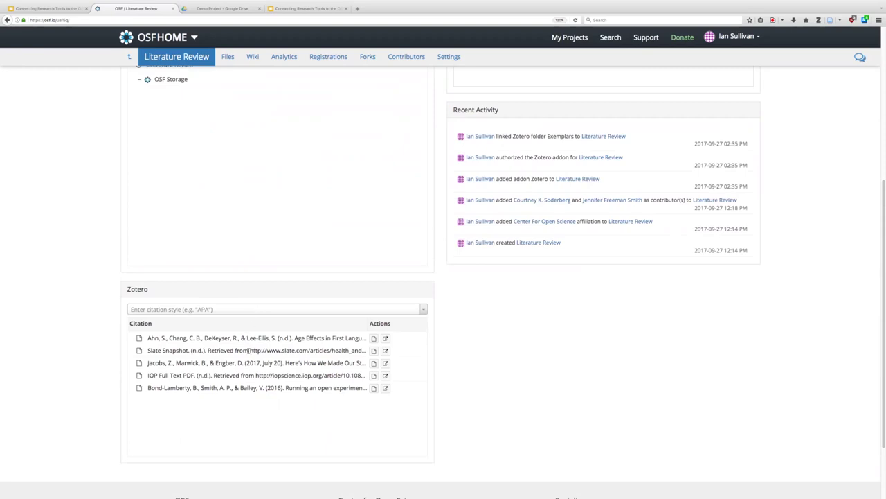
Set the citation style of the Zotero list to Modern Language Association 7th edition by searching for "MLA".
click(234, 310)
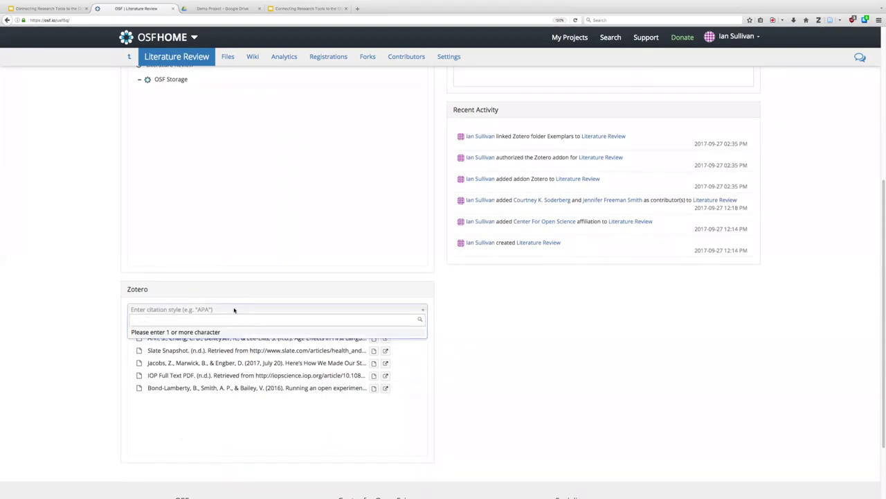
text(MLA)
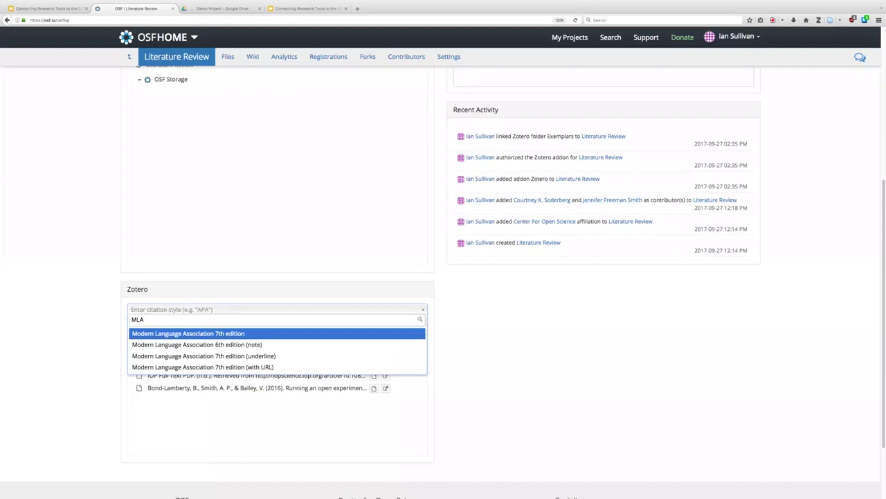
key(Return)
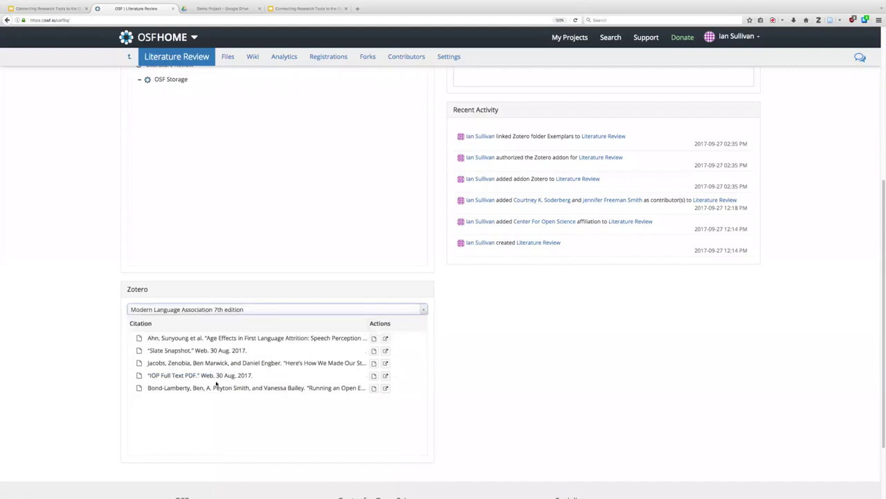
View the source article of the "Age Effects in First Language Attrition" citation and close its page.
click(385, 338)
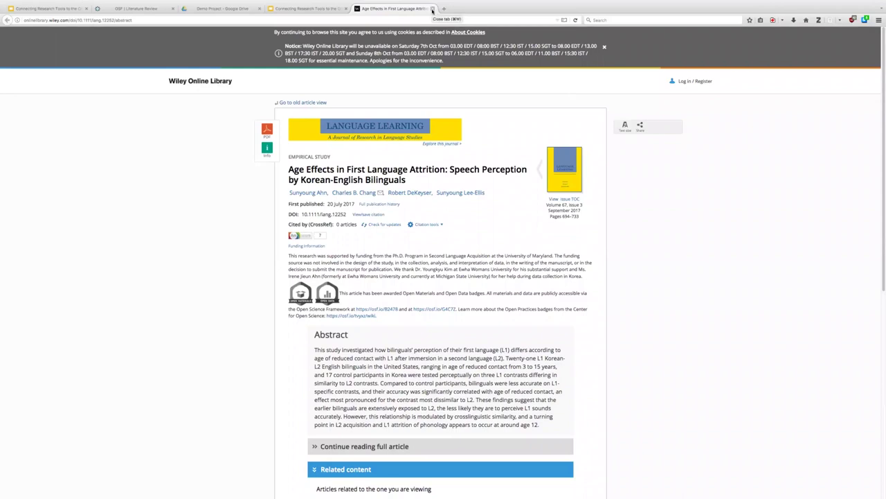
click(432, 9)
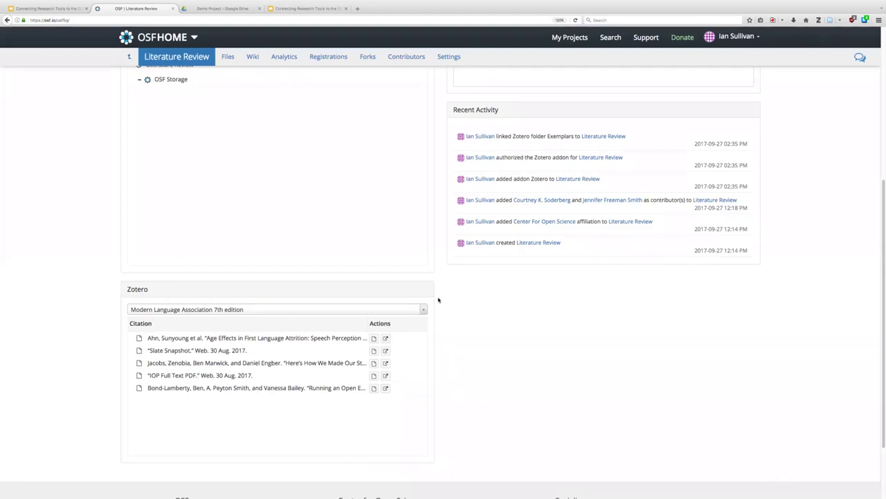
Go back to the parent project and look through its components and the files of Analysis Scripts.
scroll(439, 295, up, 5)
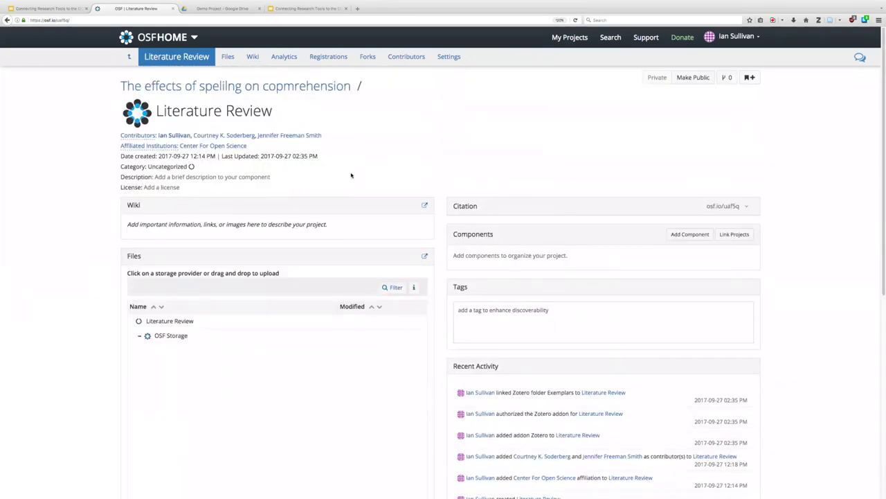
click(161, 90)
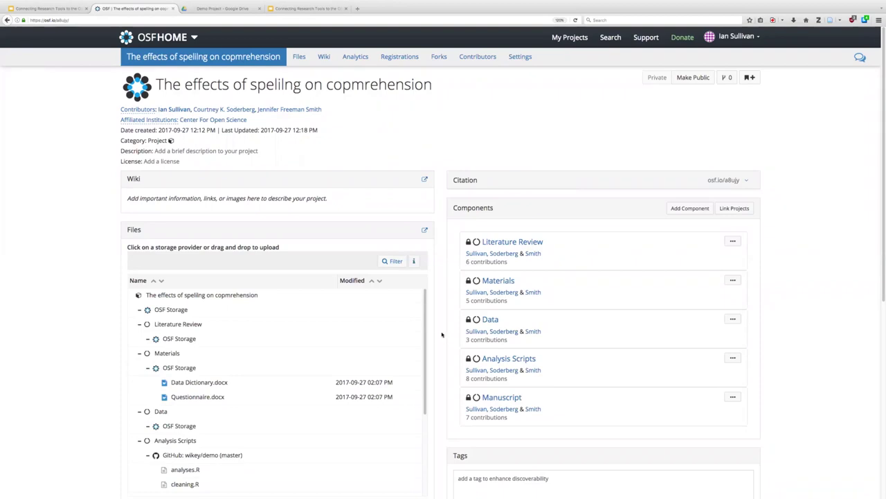
scroll(441, 334, down, 1)
scroll(419, 346, down, 3)
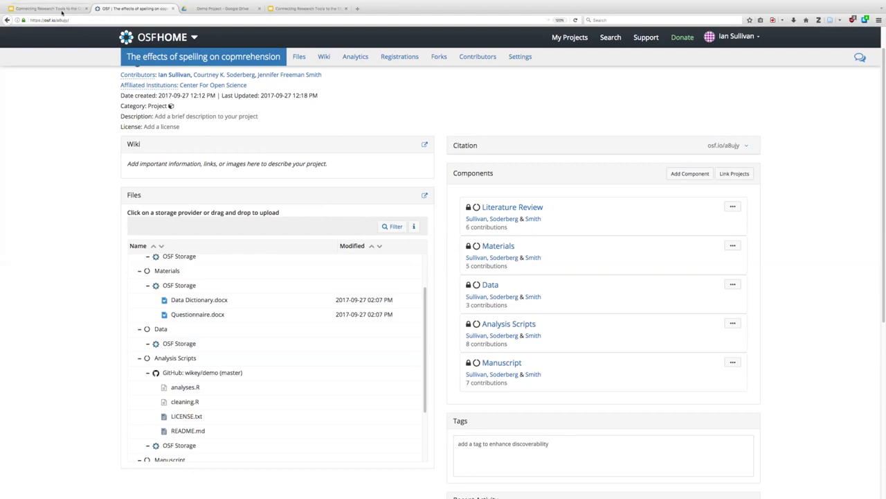
Switch to the Google Slides presentation, show it full screen and advance to the "Benefits of Add-ons" slide.
click(330, 9)
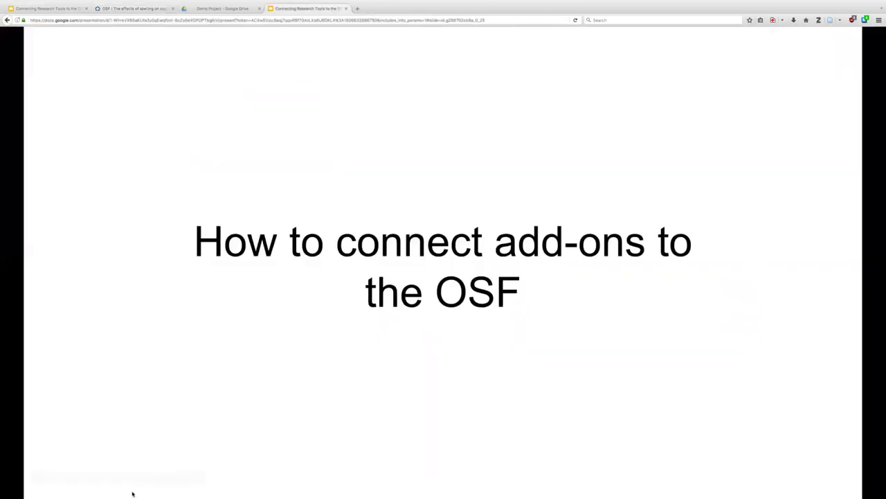
mouse_move(156, 488)
click(176, 476)
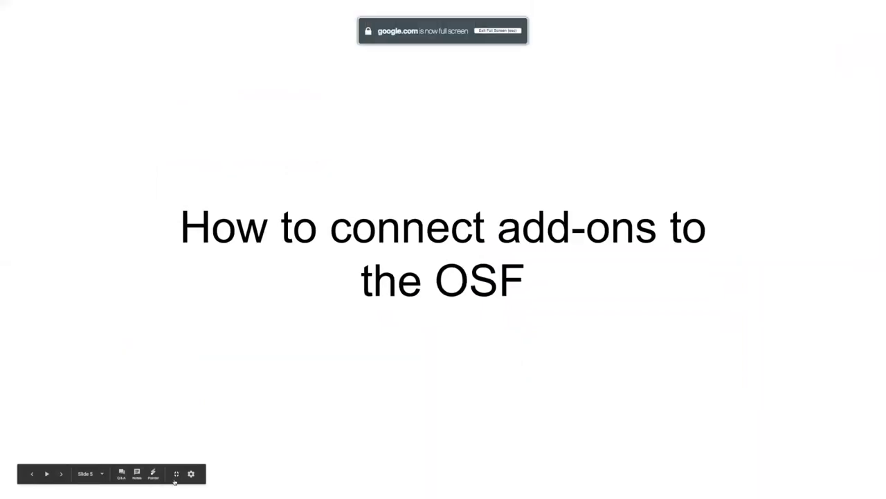
key(Right)
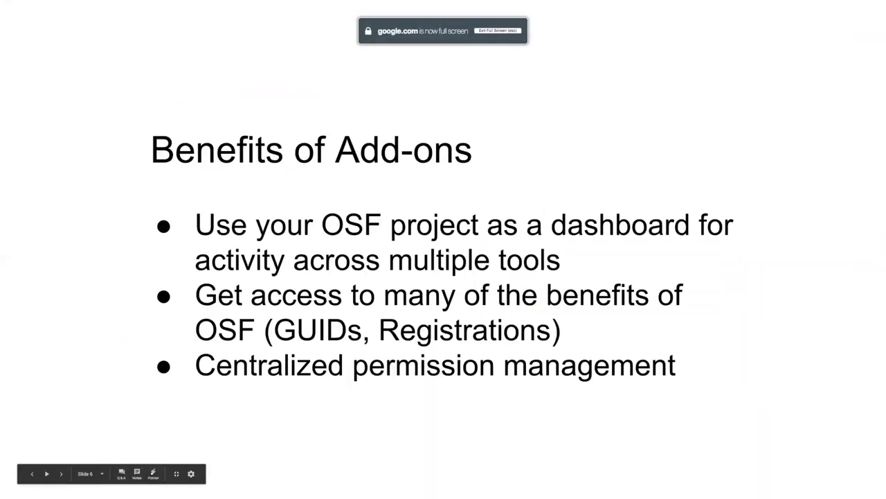